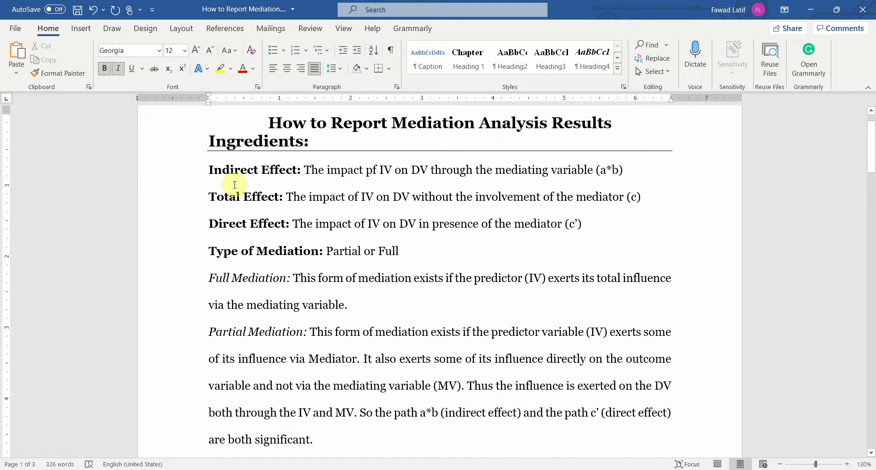
- Correct 'pf' to 'of' in the Indirect Effect definition
{"action": "left_click_drag", "start_coordinate": [207, 170], "coordinate": [305, 170]}
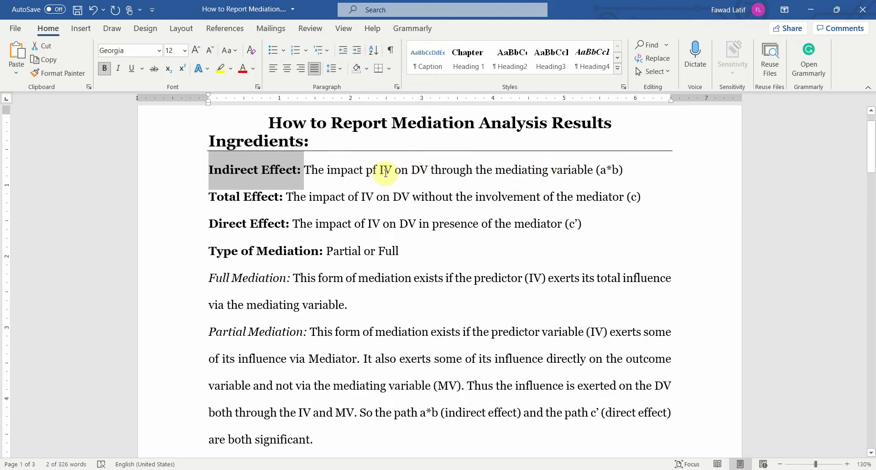
{"action": "left_click", "coordinate": [367, 170]}
{"action": "key", "text": "Delete"}
{"action": "type", "text": "o"}
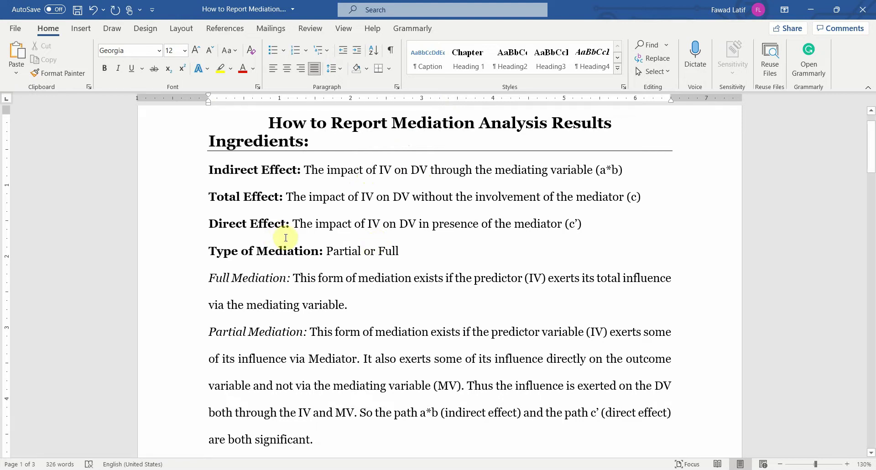
- Review the Total Effect definition, the Direct Effect term and its c’ symbol
{"action": "left_click_drag", "start_coordinate": [208, 197], "coordinate": [657, 197]}
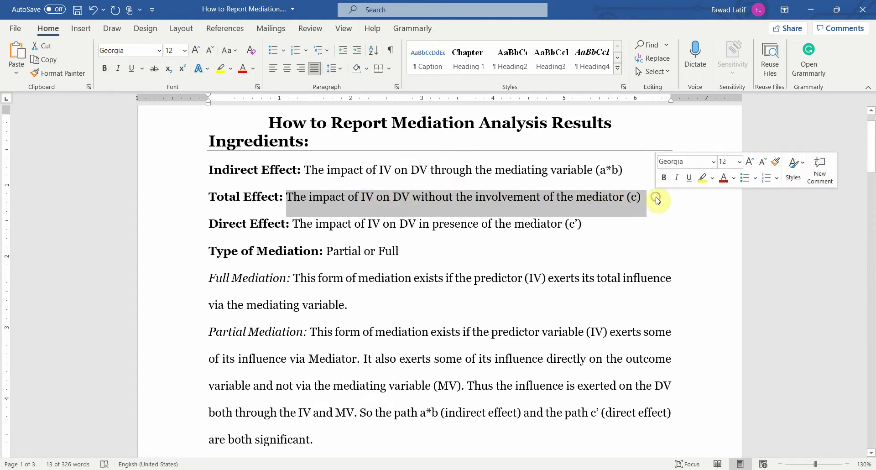
{"action": "left_click", "coordinate": [206, 227]}
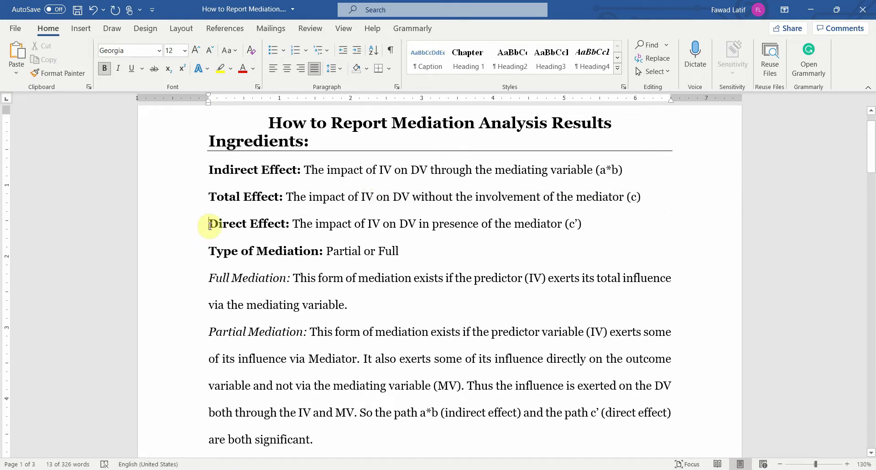
{"action": "left_click_drag", "start_coordinate": [208, 224], "coordinate": [285, 223]}
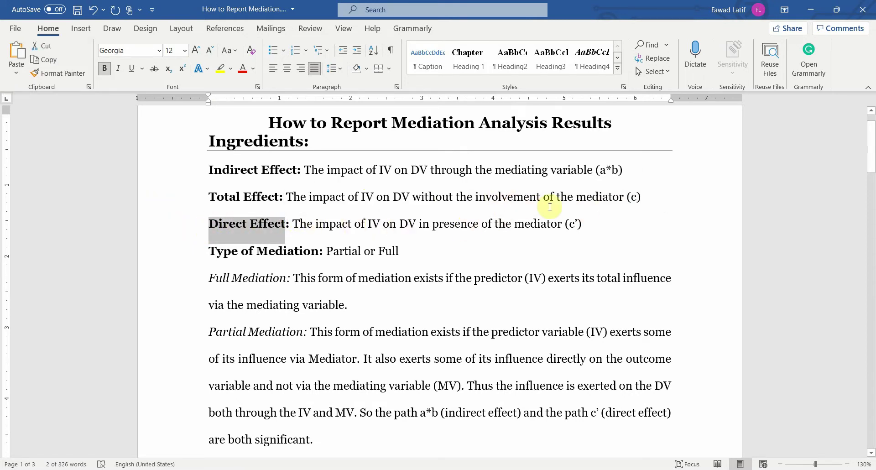
{"action": "left_click", "coordinate": [578, 227]}
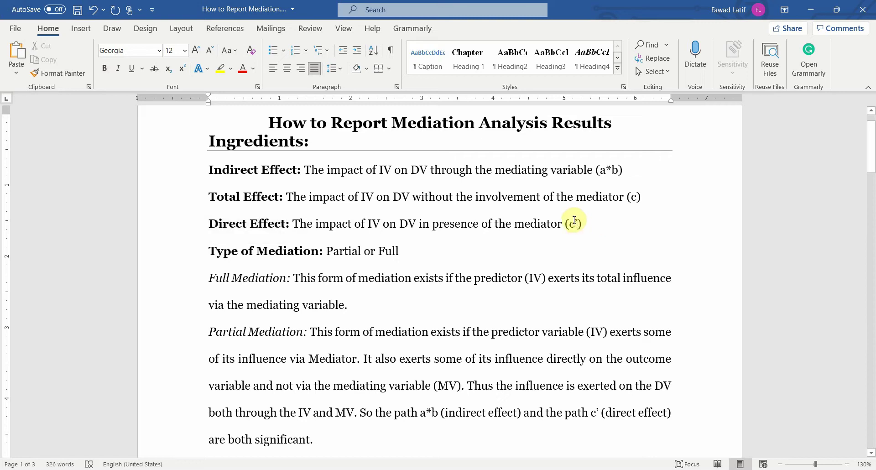
{"action": "double_click", "coordinate": [576, 222]}
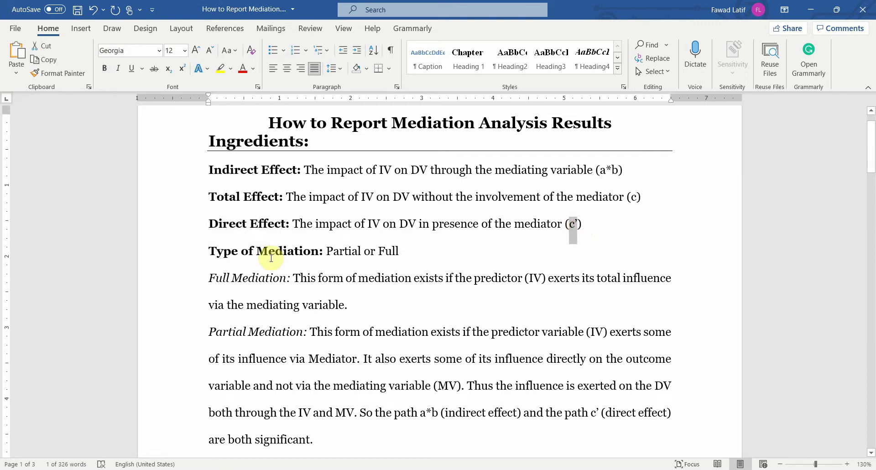
{"action": "left_click_drag", "start_coordinate": [213, 252], "coordinate": [328, 250]}
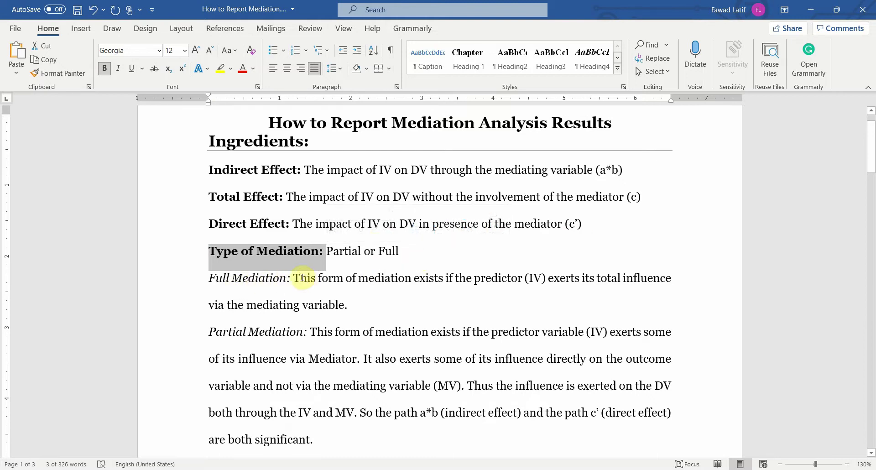
{"action": "left_click_drag", "start_coordinate": [296, 278], "coordinate": [359, 305]}
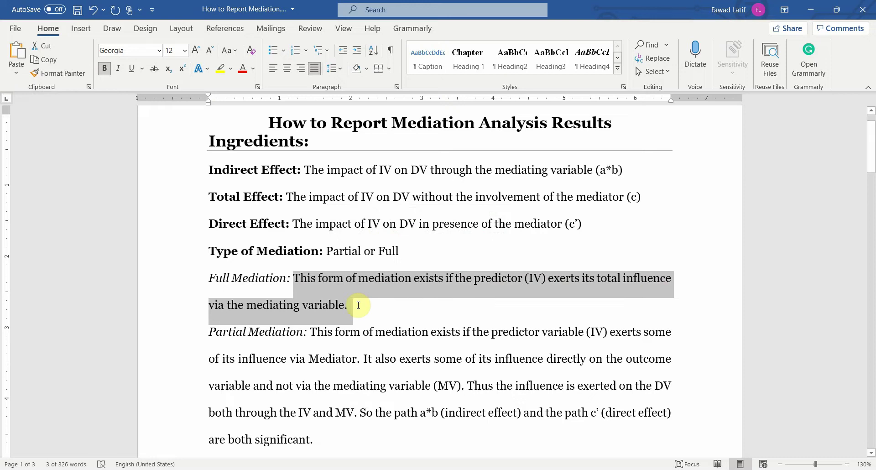
{"action": "left_click", "coordinate": [416, 223]}
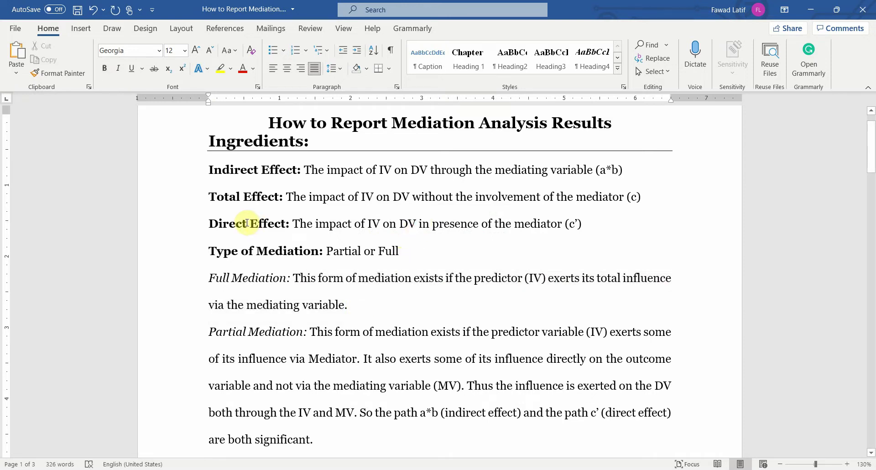
{"action": "left_click_drag", "start_coordinate": [209, 223], "coordinate": [587, 228]}
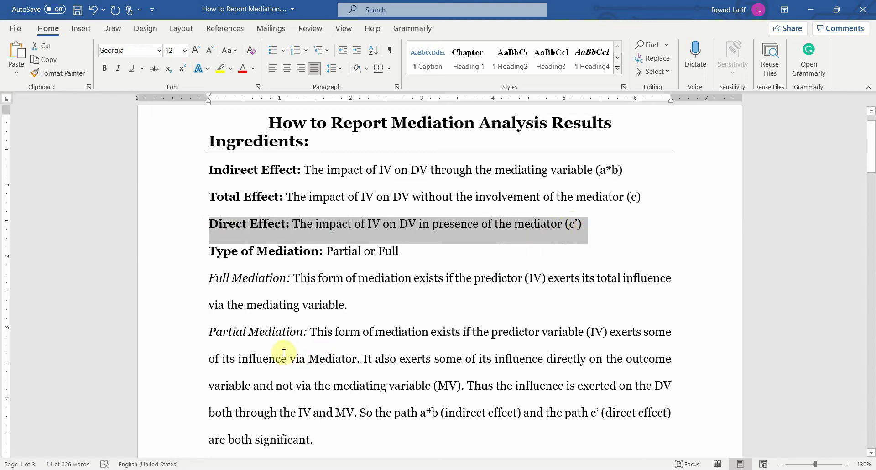
{"action": "left_click_drag", "start_coordinate": [213, 328], "coordinate": [666, 362]}
{"action": "left_click", "coordinate": [318, 331]}
{"action": "left_click", "coordinate": [367, 359]}
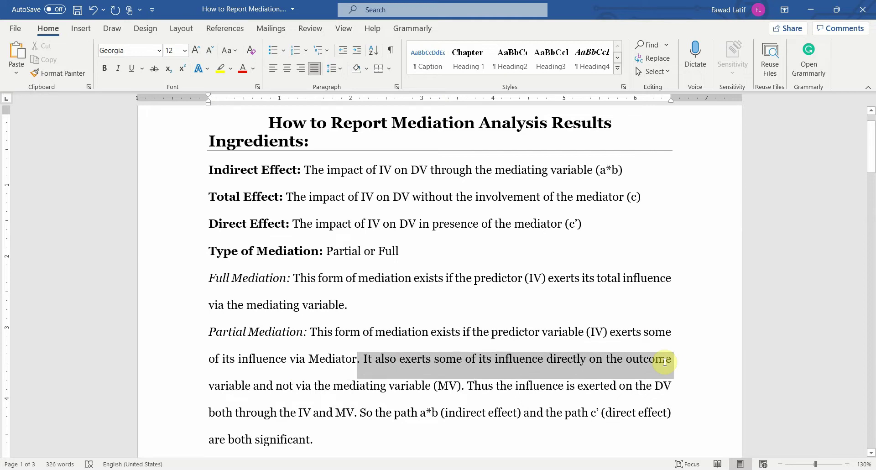
{"action": "left_click_drag", "start_coordinate": [665, 362], "coordinate": [665, 362]}
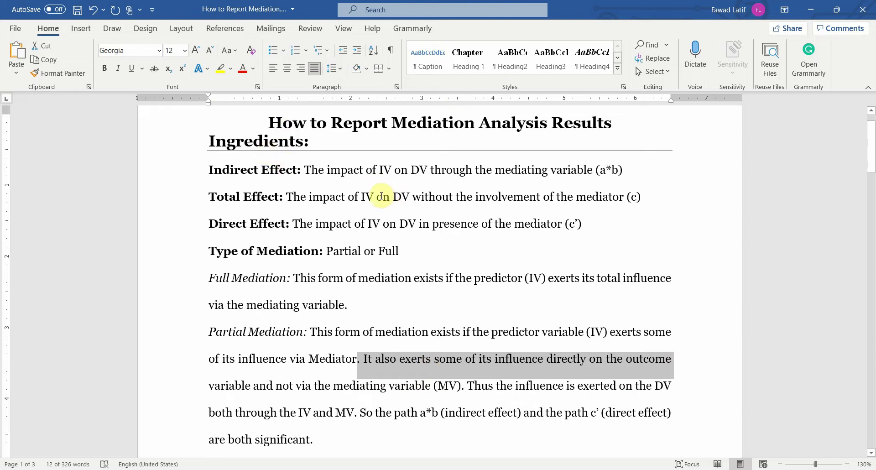
{"action": "scroll", "coordinate": [383, 200], "scroll_direction": "down", "scroll_amount": 1}
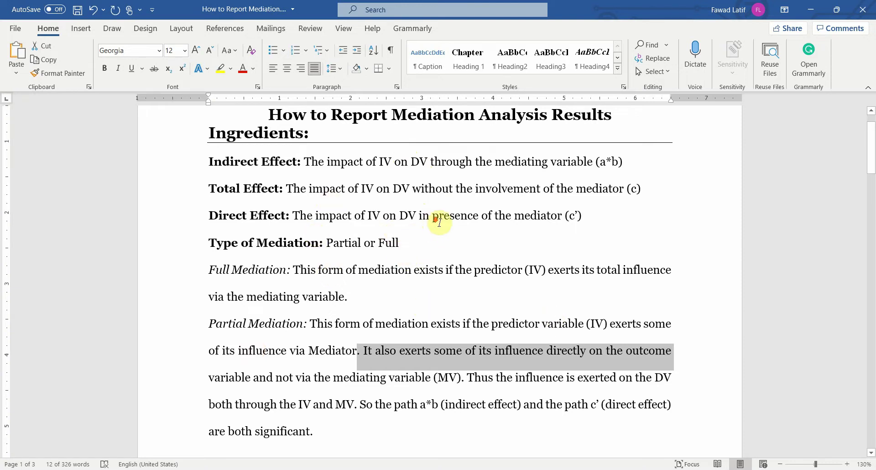
{"action": "scroll", "coordinate": [439, 222], "scroll_direction": "down", "scroll_amount": 5}
- Highlight the Mediation Analysis heading and H1 label, then switch to the SmartPLS path model
{"action": "scroll", "coordinate": [431, 223], "scroll_direction": "up", "scroll_amount": 6}
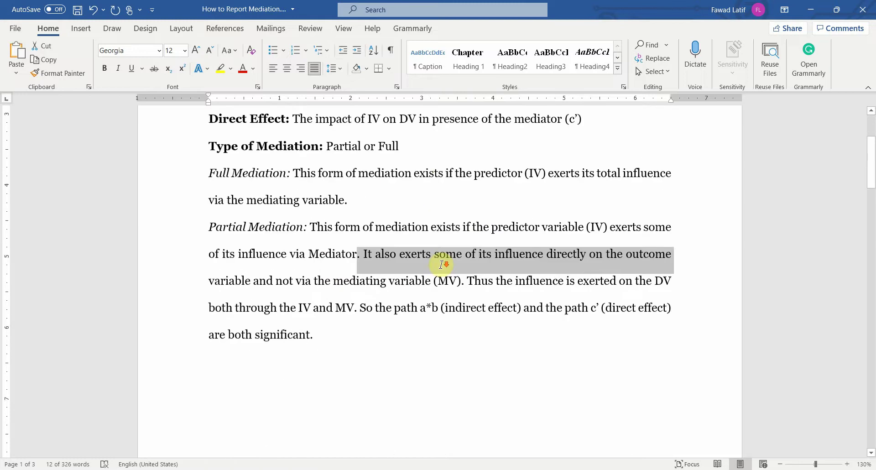
{"action": "scroll", "coordinate": [440, 263], "scroll_direction": "down", "scroll_amount": 10}
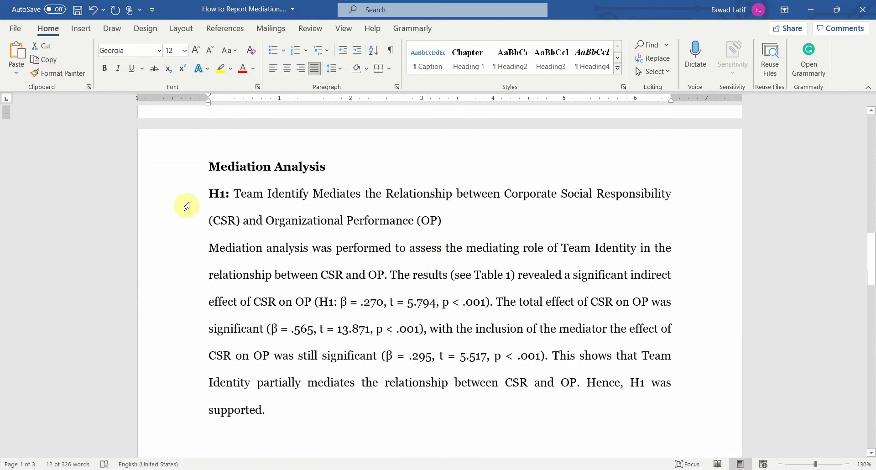
{"action": "left_click_drag", "start_coordinate": [209, 166], "coordinate": [337, 168]}
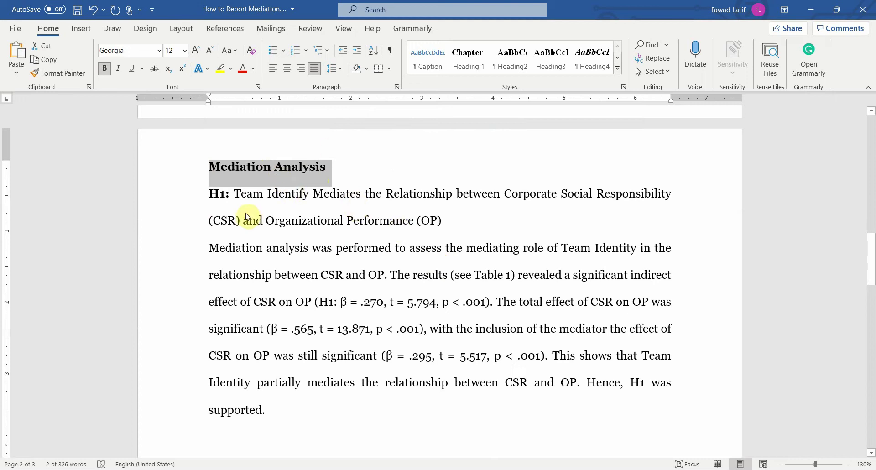
{"action": "left_click", "coordinate": [336, 169]}
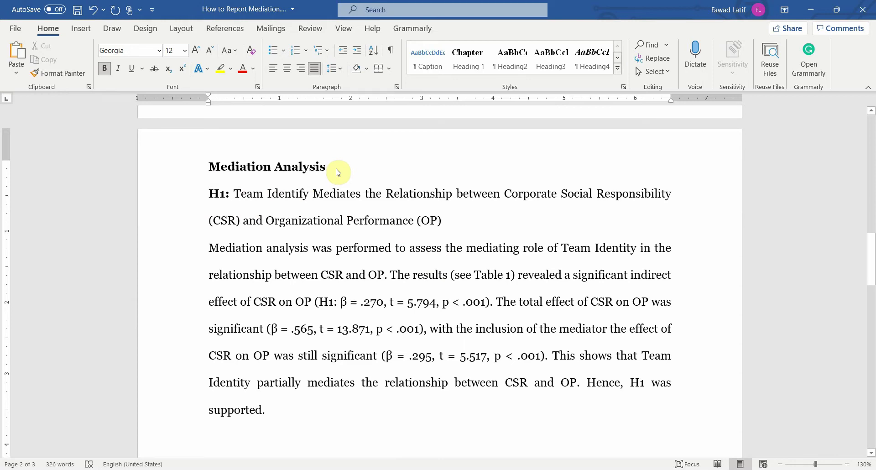
{"action": "left_click_drag", "start_coordinate": [211, 197], "coordinate": [231, 197]}
{"action": "left_click", "coordinate": [232, 195]}
{"action": "key", "text": "alt+Tab"}
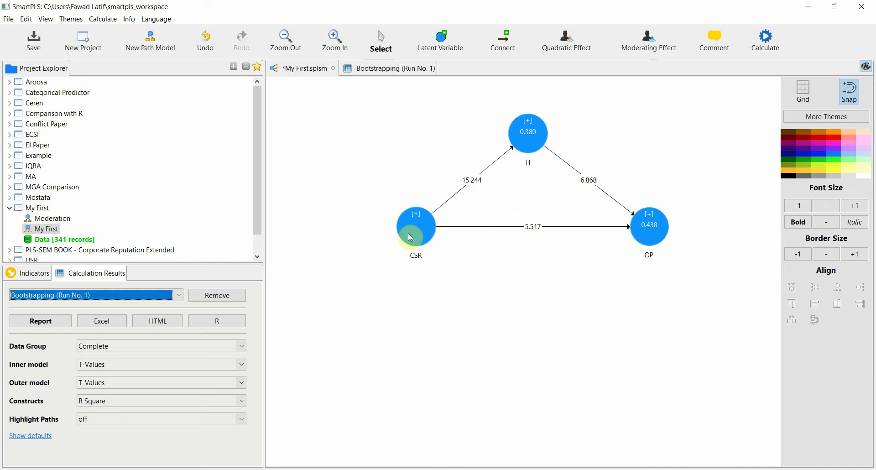
- View the Bootstrapping (Run No. 1) results and My First.splsm model, then return to Word
{"action": "mouse_move", "coordinate": [655, 245]}
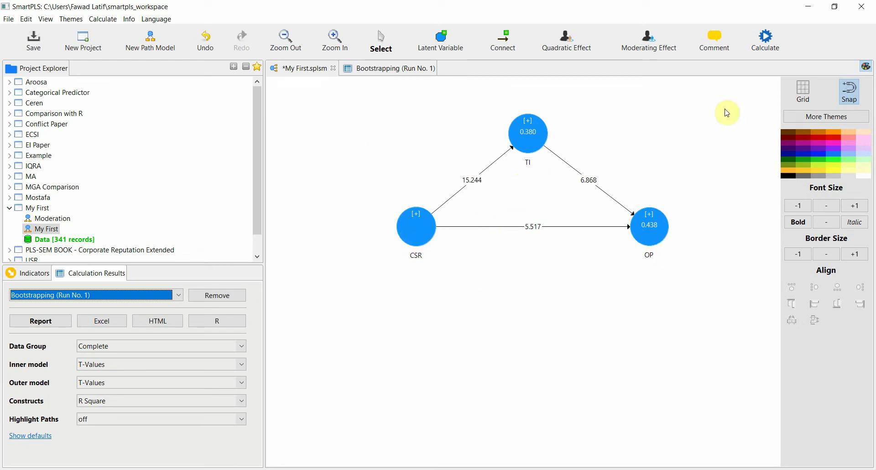
{"action": "left_click", "coordinate": [392, 69]}
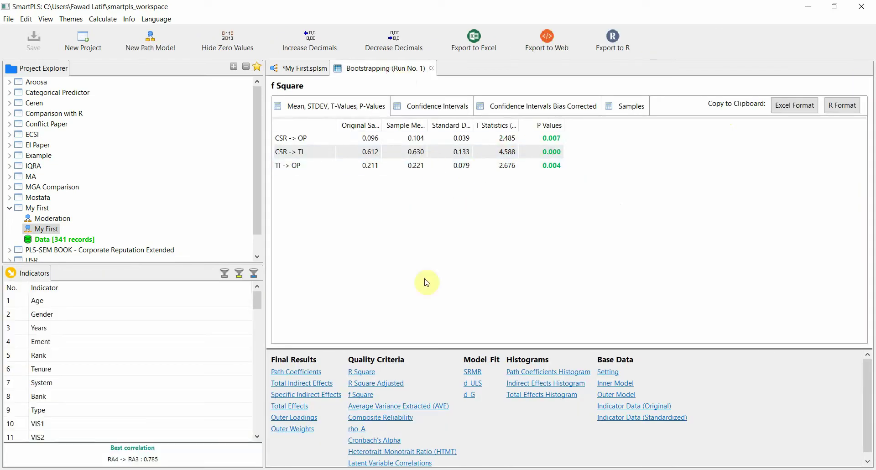
{"action": "left_click", "coordinate": [310, 69]}
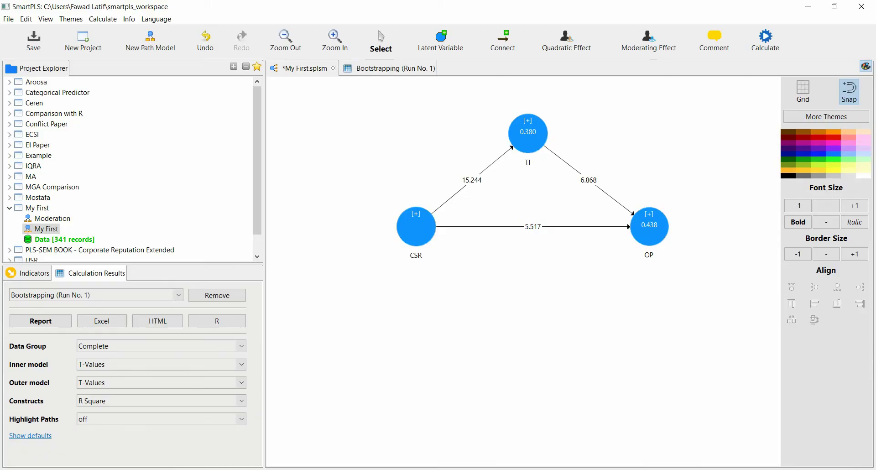
{"action": "key", "text": "alt+Tab"}
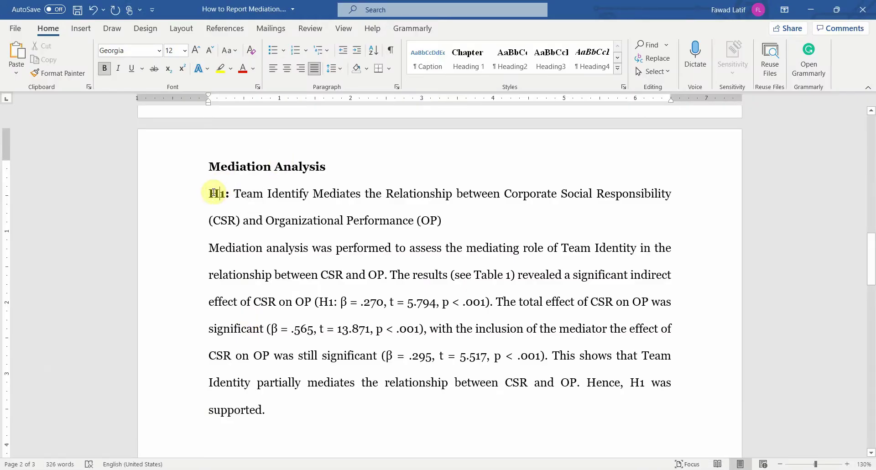
- Review the H1 hypothesis about Team Identity
{"action": "left_click_drag", "start_coordinate": [212, 193], "coordinate": [446, 226]}
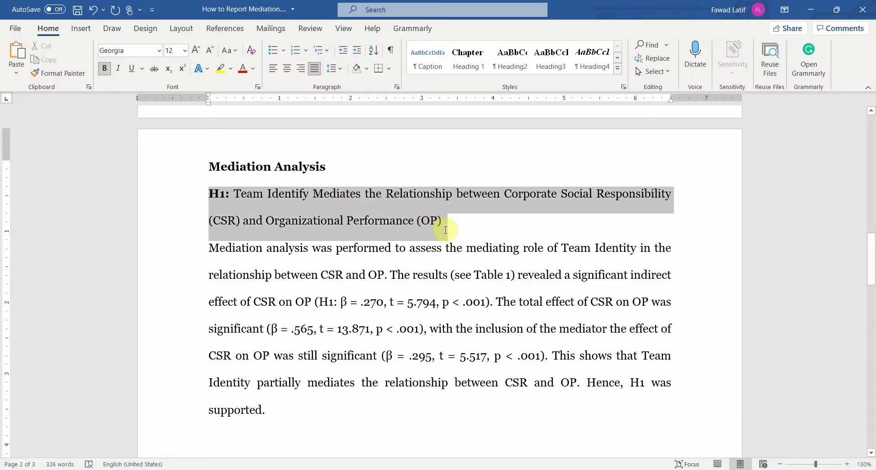
{"action": "left_click", "coordinate": [280, 221]}
{"action": "left_click_drag", "start_coordinate": [236, 193], "coordinate": [415, 224]}
{"action": "left_click", "coordinate": [414, 224]}
{"action": "left_click_drag", "start_coordinate": [208, 194], "coordinate": [447, 225]}
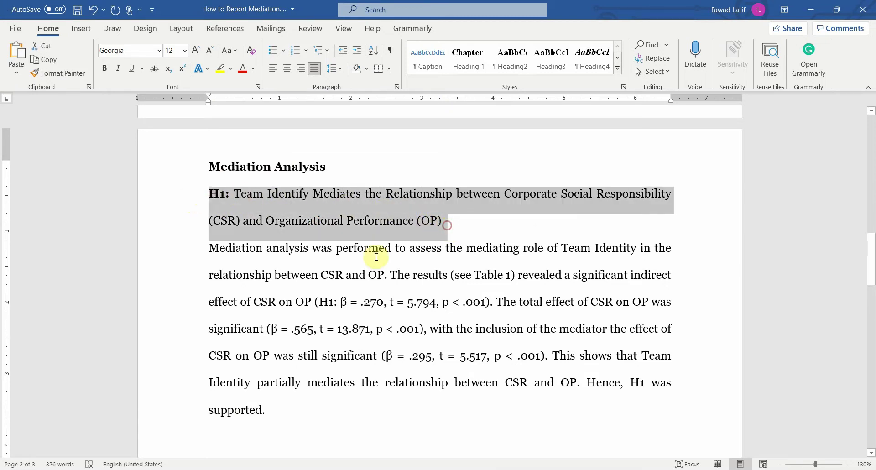
{"action": "left_click", "coordinate": [283, 275]}
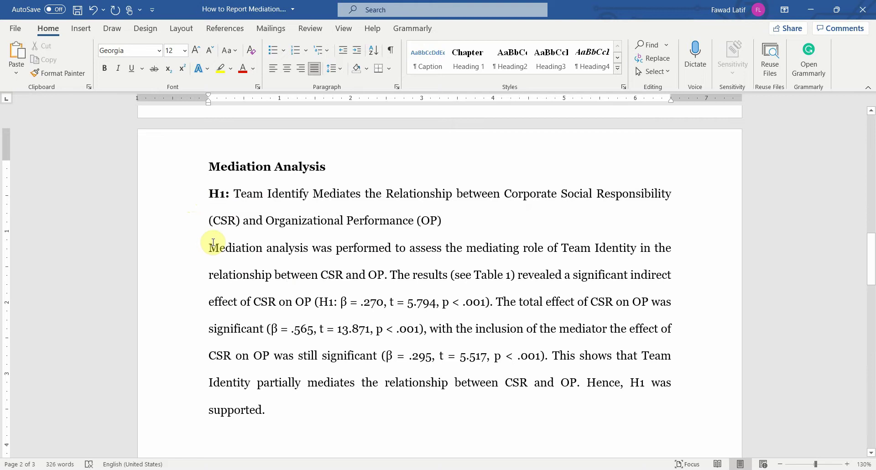
- Review the opening sentence of the H1 Mediation Analysis write-up
{"action": "left_click_drag", "start_coordinate": [210, 247], "coordinate": [392, 274]}
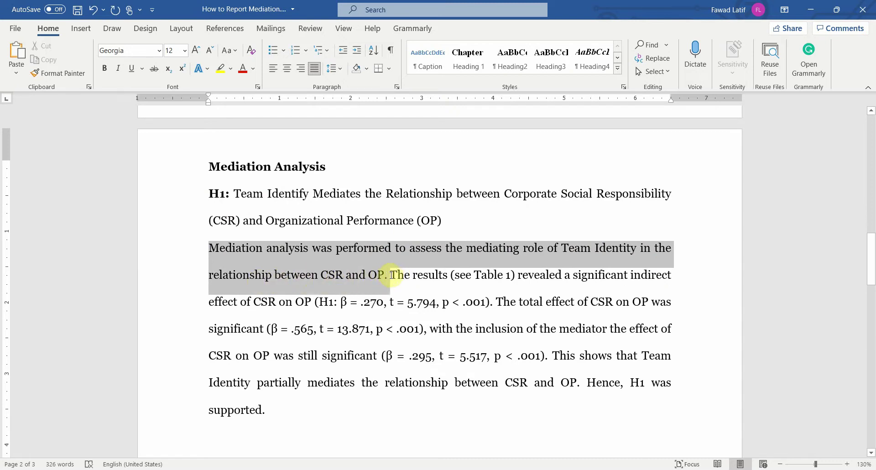
{"action": "left_click_drag", "start_coordinate": [392, 275], "coordinate": [486, 275]}
{"action": "left_click", "coordinate": [400, 275]}
{"action": "scroll", "coordinate": [438, 265], "scroll_direction": "down", "scroll_amount": 1}
{"action": "left_click_drag", "start_coordinate": [391, 237], "coordinate": [473, 241]}
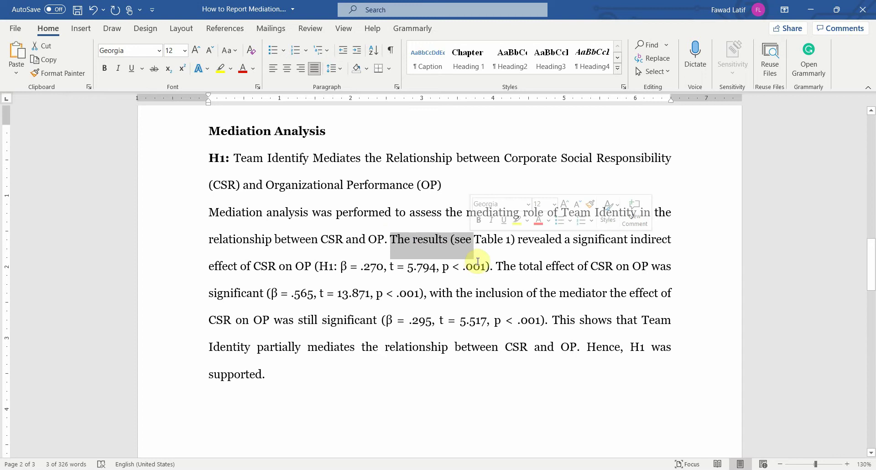
{"action": "left_click", "coordinate": [492, 248]}
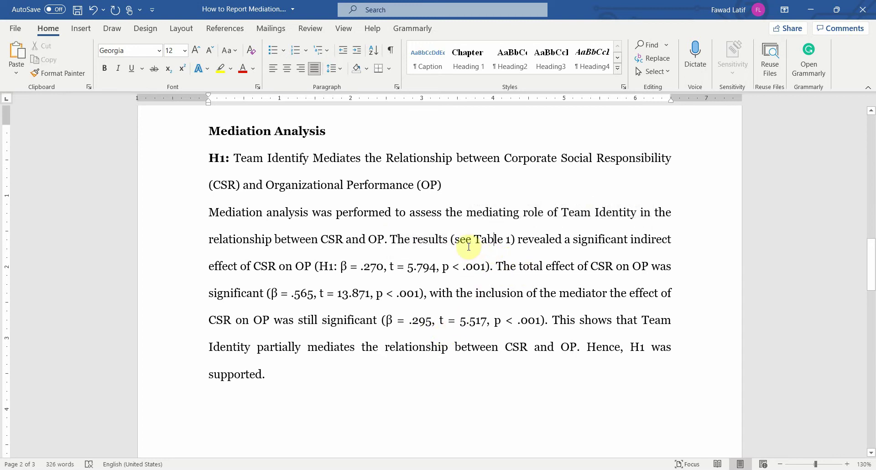
- Review the Table 1 clause and indirect-effect statistics (β = .270, p < .001), then switch to SmartPLS
{"action": "left_click_drag", "start_coordinate": [452, 239], "coordinate": [510, 240]}
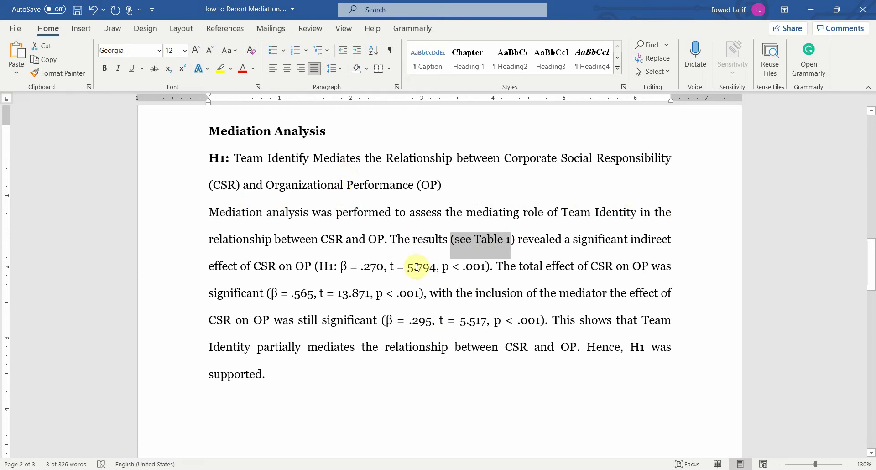
{"action": "left_click_drag", "start_coordinate": [391, 240], "coordinate": [504, 239]}
{"action": "left_click_drag", "start_coordinate": [522, 239], "coordinate": [313, 270]}
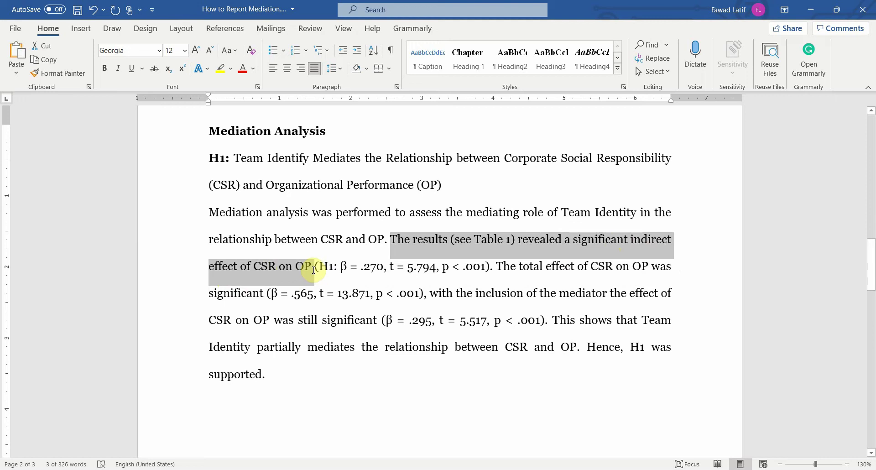
{"action": "left_click_drag", "start_coordinate": [323, 266], "coordinate": [383, 267]}
{"action": "left_click", "coordinate": [335, 266]}
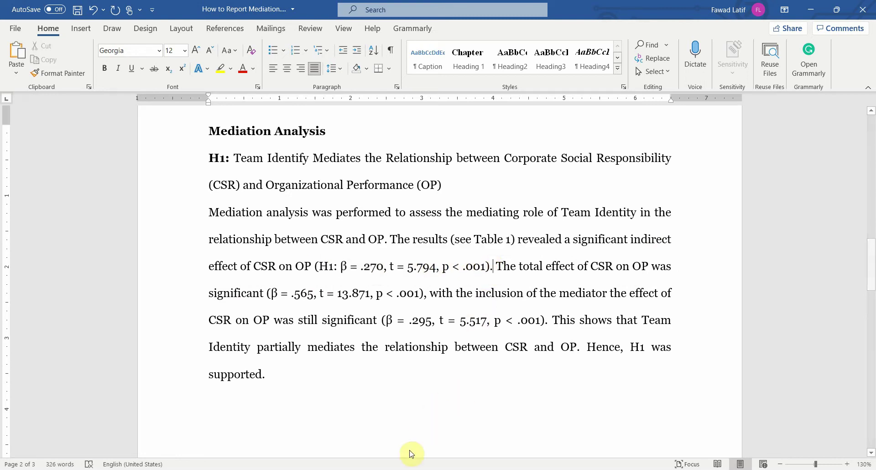
{"action": "key", "text": "alt+Tab"}
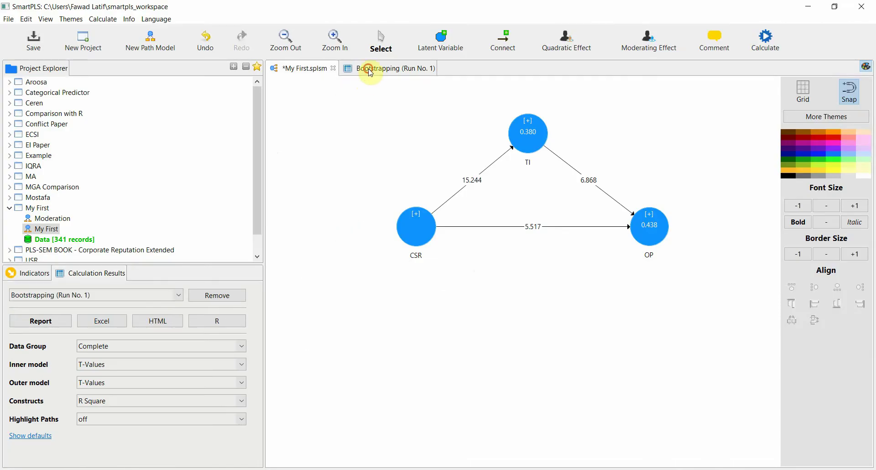
- Show the bootstrapped Specific Indirect Effects and pick the CSR -> TI -> OP row (0.270, t = 5.794)
{"action": "left_click", "coordinate": [362, 68]}
{"action": "left_click", "coordinate": [238, 365]}
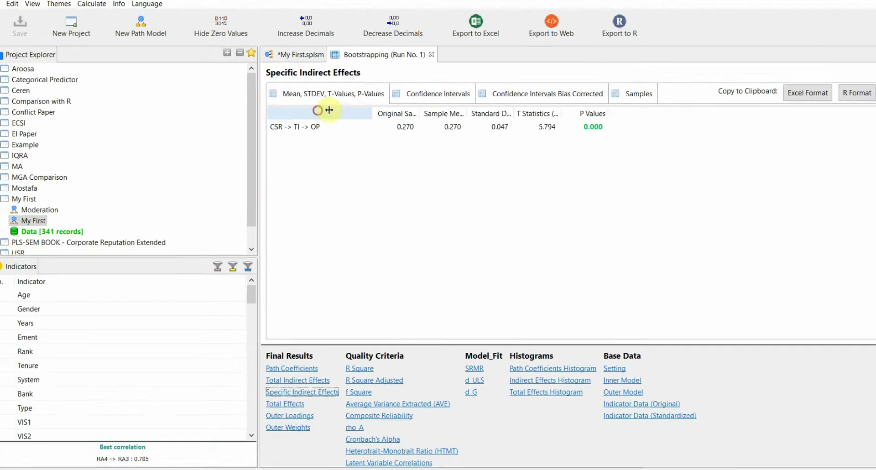
{"action": "left_click", "coordinate": [315, 126]}
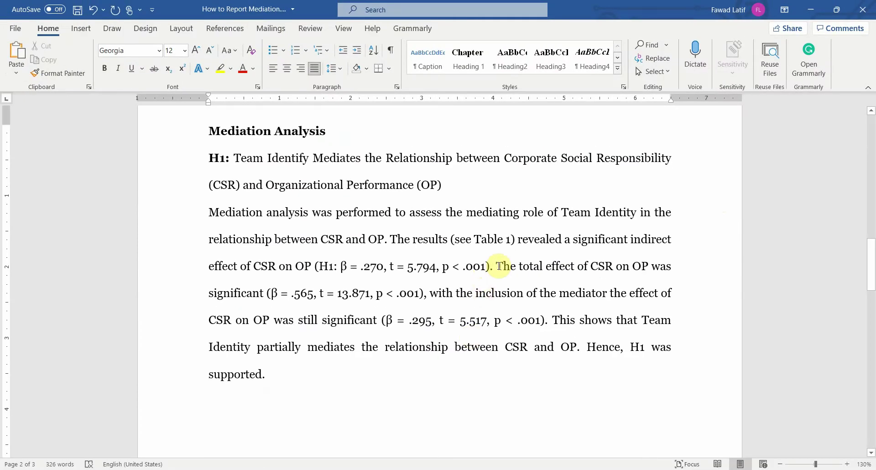
- Compare the total-effect sentence with SmartPLS's CSR -> OP Total Effects result
{"action": "left_click_drag", "start_coordinate": [497, 266], "coordinate": [439, 295]}
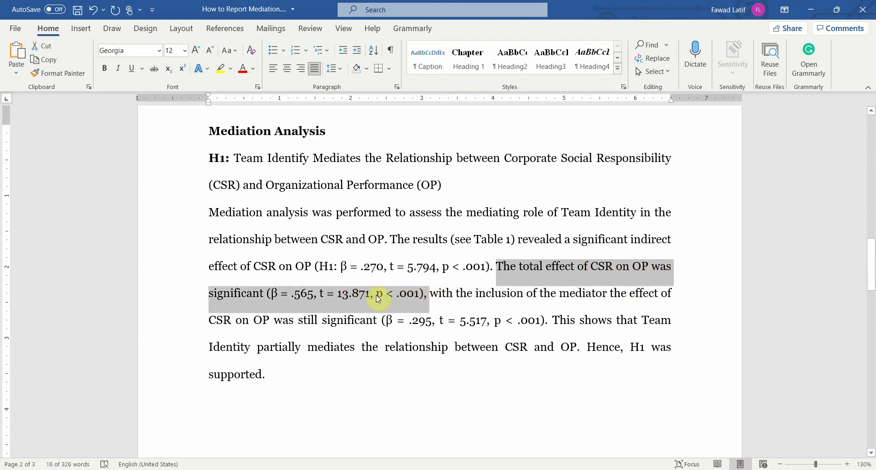
{"action": "key", "text": "alt+Tab"}
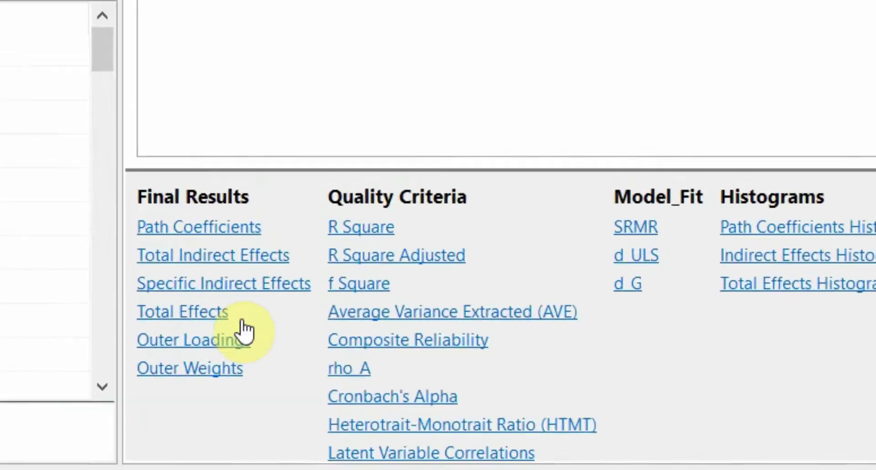
{"action": "left_click", "coordinate": [203, 314]}
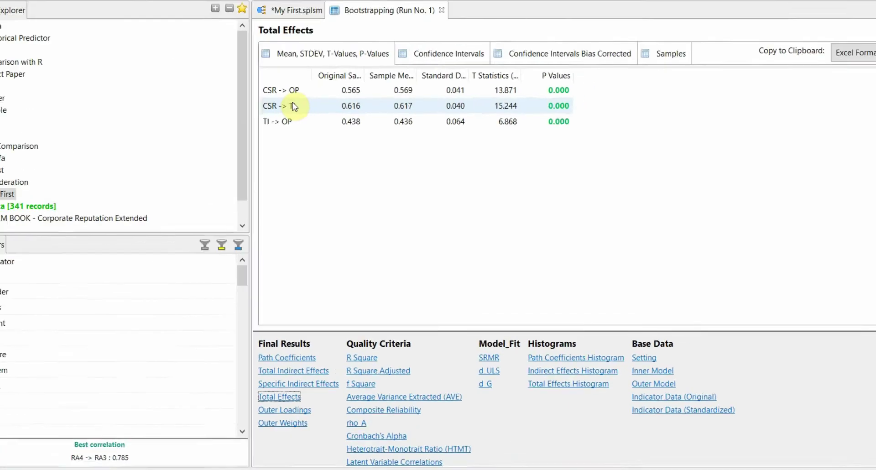
{"action": "left_click", "coordinate": [297, 201]}
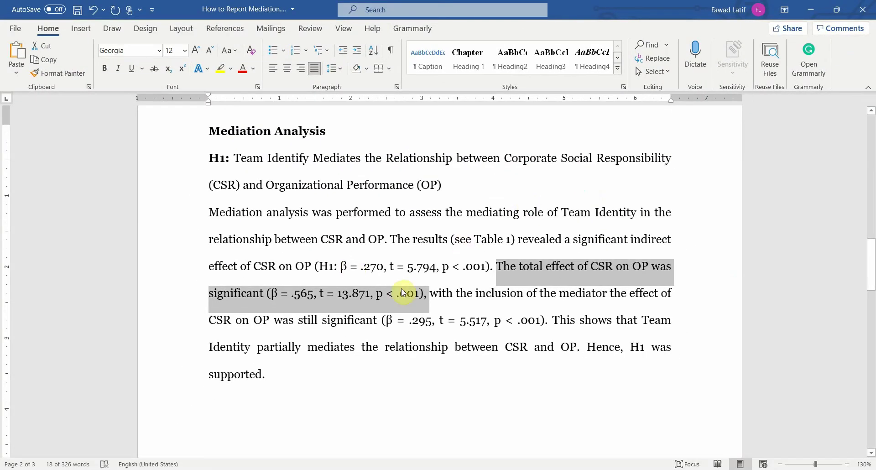
- Review the sentence's remaining wording, then return to the SmartPLS path model diagram
{"action": "left_click_drag", "start_coordinate": [441, 291], "coordinate": [515, 300]}
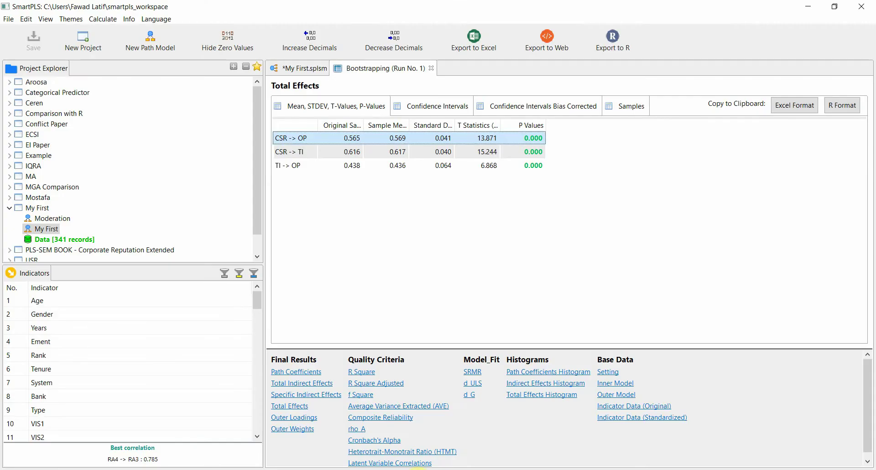
{"action": "key", "text": "alt+Tab"}
{"action": "left_click", "coordinate": [294, 67]}
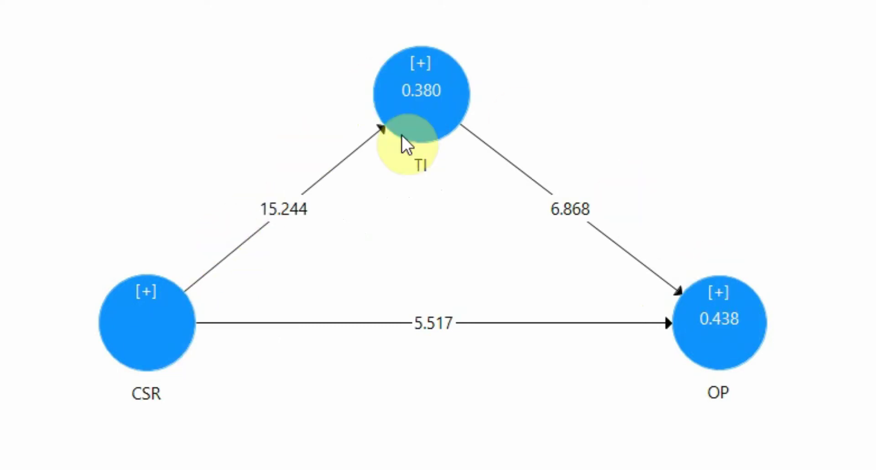
- Inspect the TI, CSR and OP nodes and the direct CSR → OP t-value of 5.517
{"action": "mouse_move", "coordinate": [702, 321]}
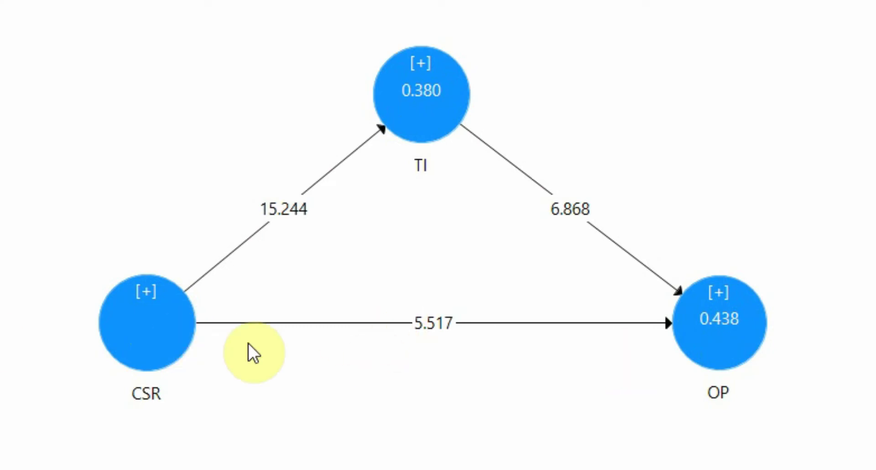
{"action": "mouse_move", "coordinate": [676, 348]}
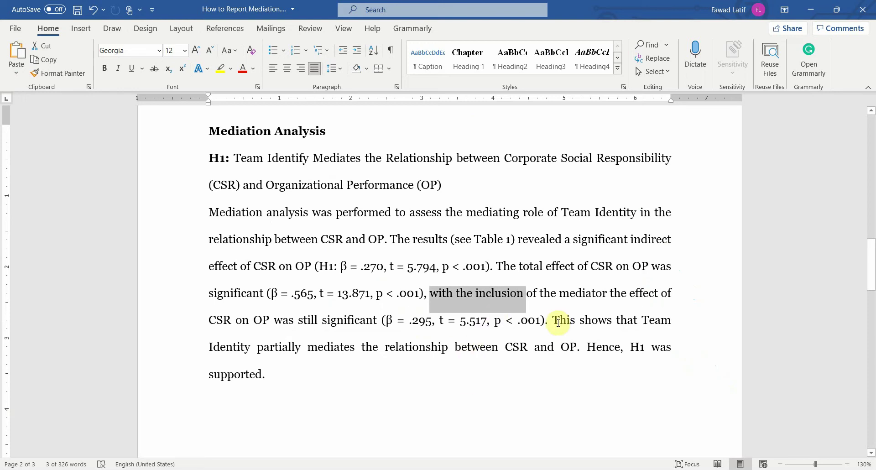
- Review the partial mediation conclusion and the direct- and total-effect statistics in the paragraph
{"action": "left_click_drag", "start_coordinate": [543, 321], "coordinate": [583, 346]}
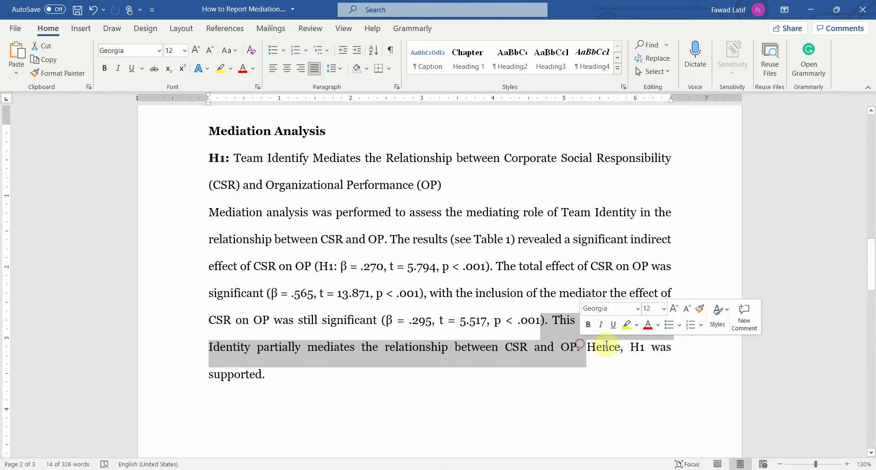
{"action": "left_click", "coordinate": [262, 377]}
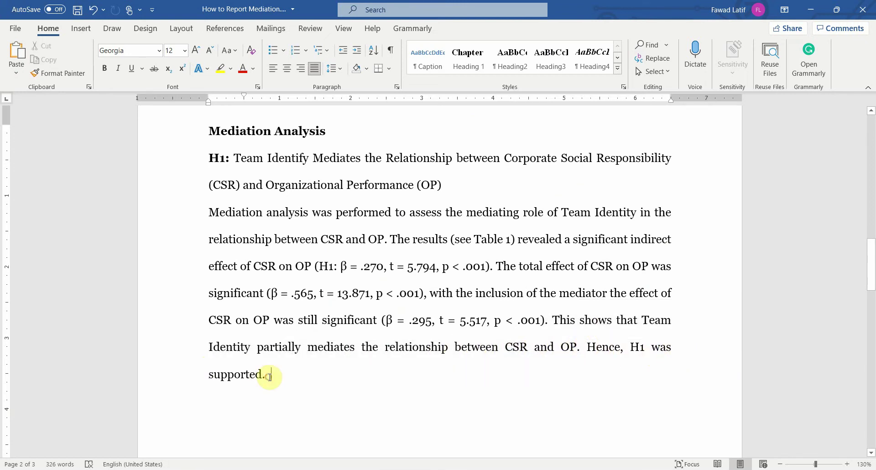
{"action": "left_click_drag", "start_coordinate": [388, 320], "coordinate": [547, 322]}
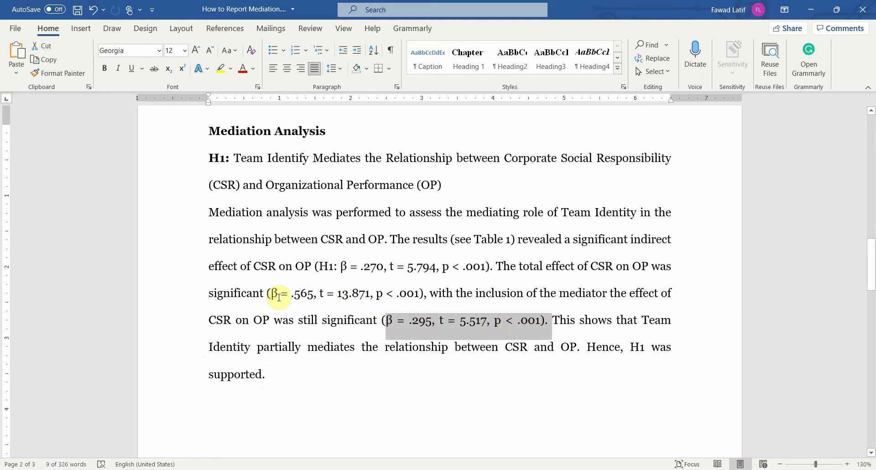
{"action": "left_click_drag", "start_coordinate": [272, 293], "coordinate": [422, 294]}
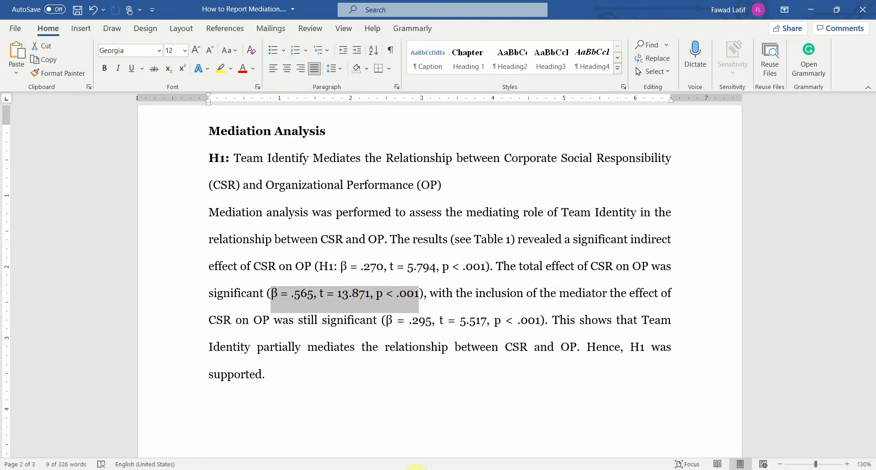
- Check the CSR -> OP bootstrapped path coefficient, then scroll Word down to Table 12
{"action": "key", "text": "alt+Tab"}
{"action": "left_click", "coordinate": [357, 69]}
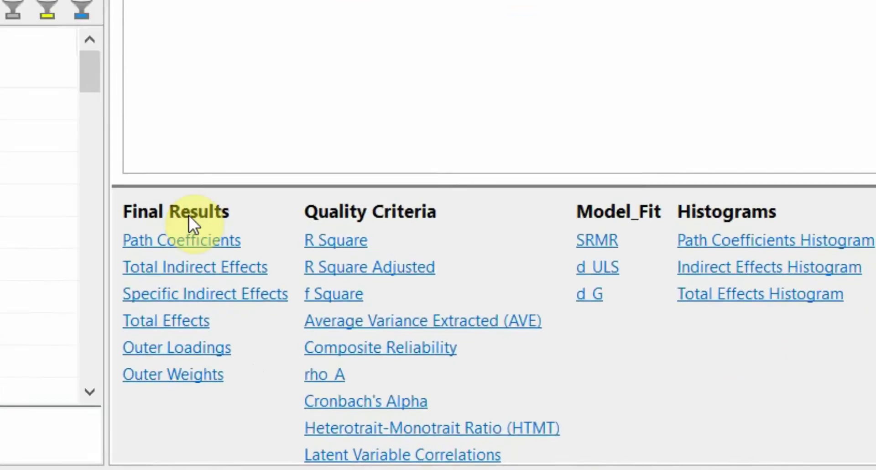
{"action": "left_click", "coordinate": [184, 239]}
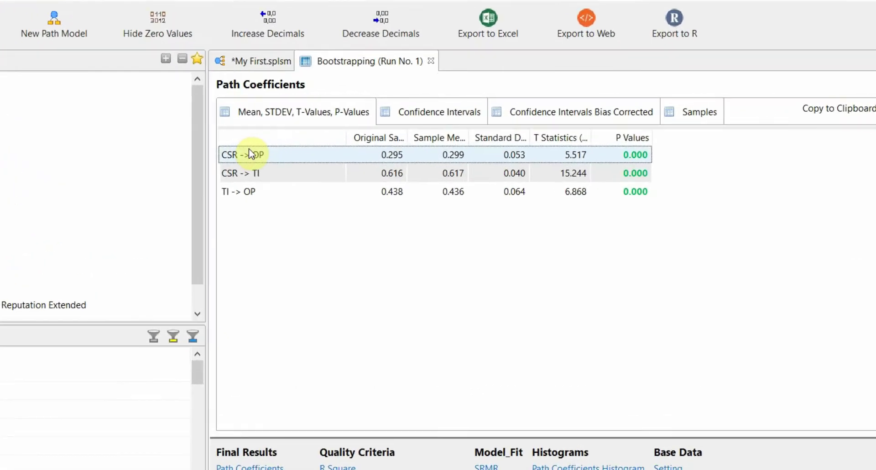
{"action": "left_click", "coordinate": [249, 154]}
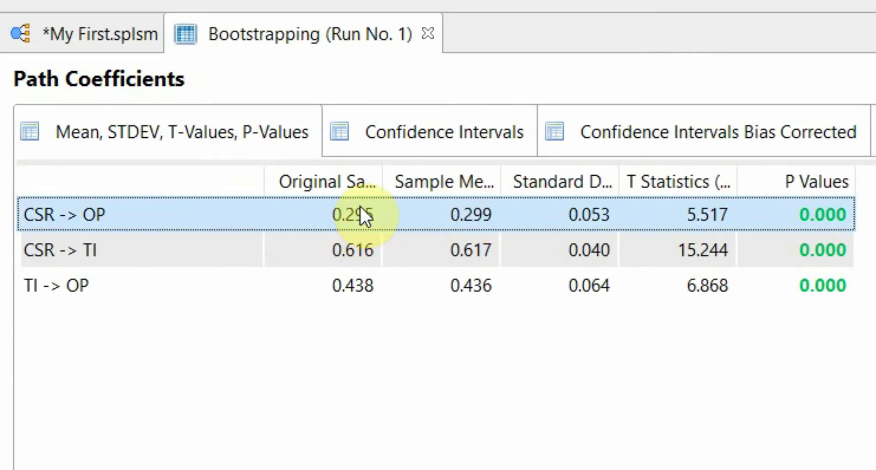
{"action": "key", "text": "alt+Tab"}
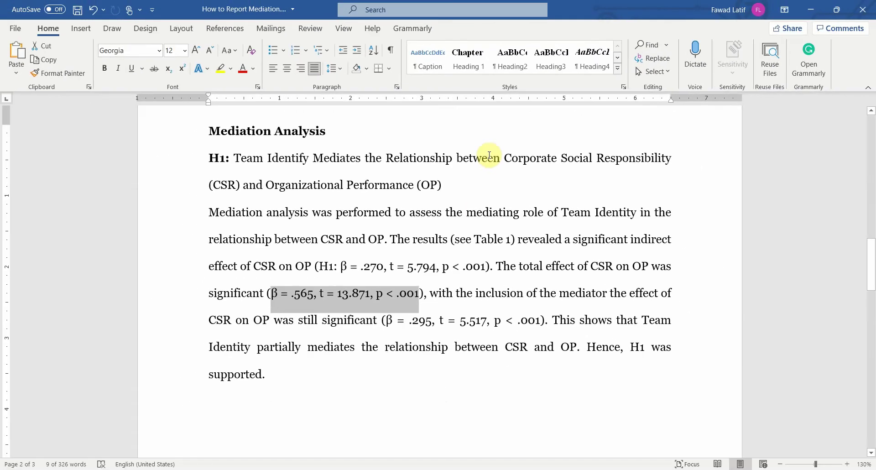
{"action": "scroll", "coordinate": [420, 285], "scroll_direction": "down", "scroll_amount": 10}
{"action": "scroll", "coordinate": [420, 285], "scroll_direction": "down", "scroll_amount": 4}
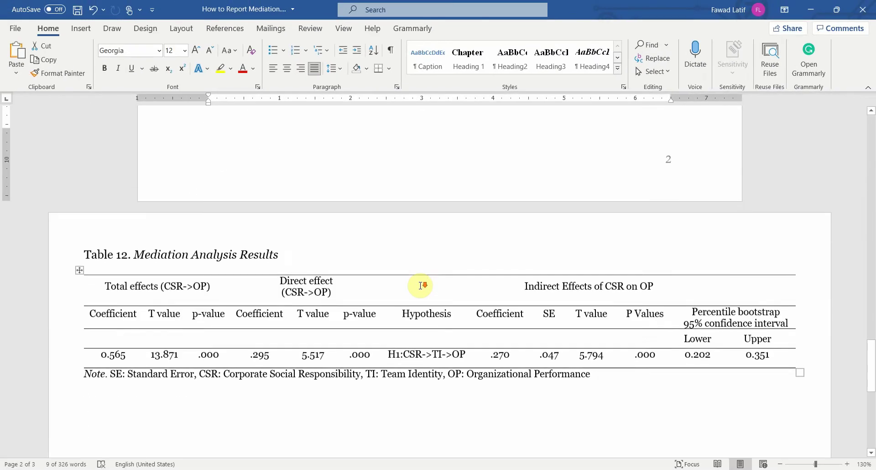
- Select Table 12's Total effects, Direct effect and Indirect Effects column groups
{"action": "left_click", "coordinate": [116, 272]}
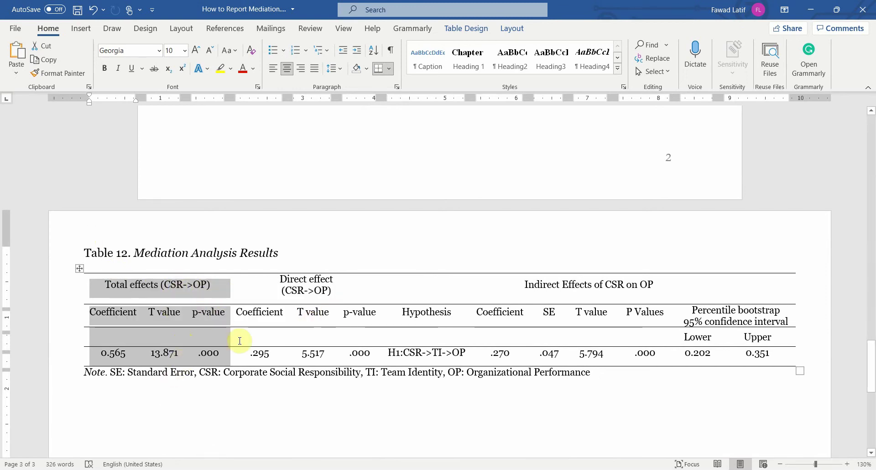
{"action": "left_click", "coordinate": [315, 273]}
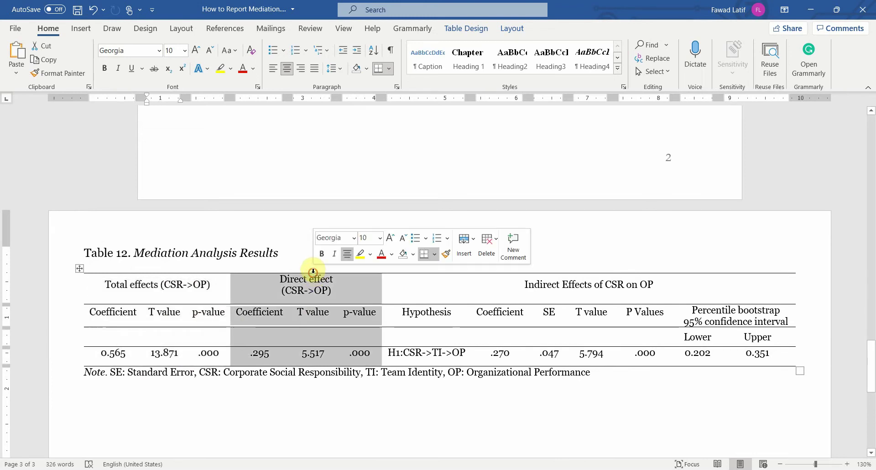
{"action": "left_click", "coordinate": [561, 274]}
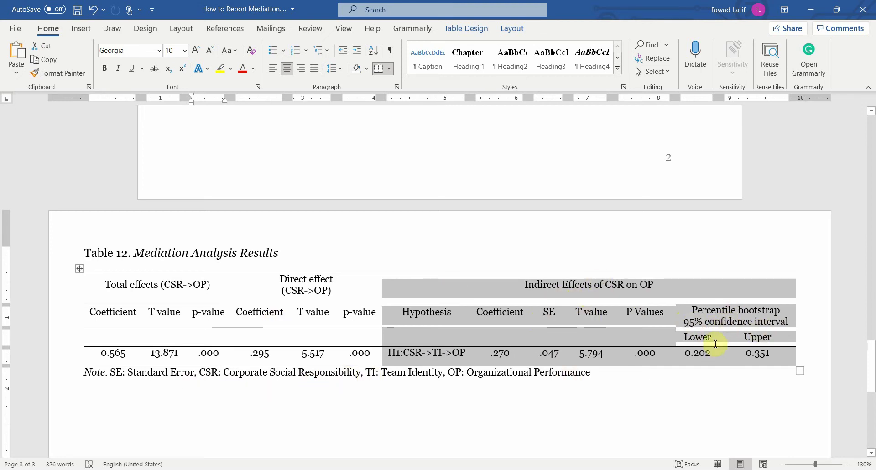
- Compare against SmartPLS Specific Indirect Effects, then scroll back to the Mediation Analysis paragraph
{"action": "key", "text": "alt+Tab"}
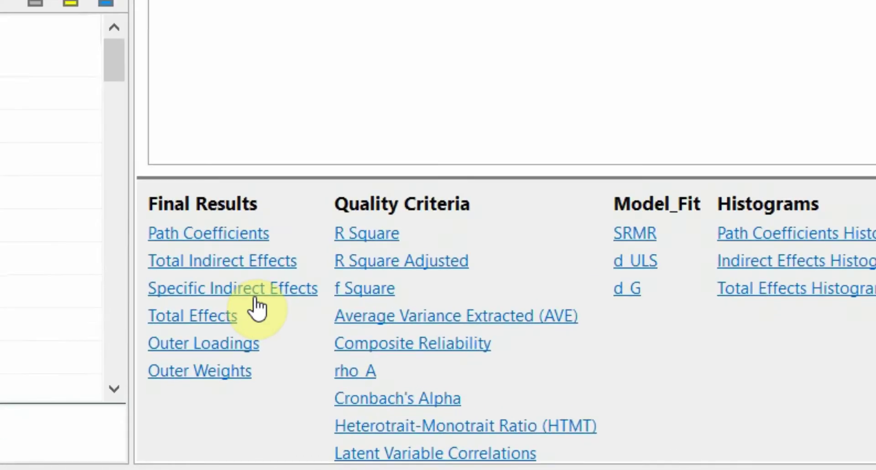
{"action": "left_click", "coordinate": [308, 396]}
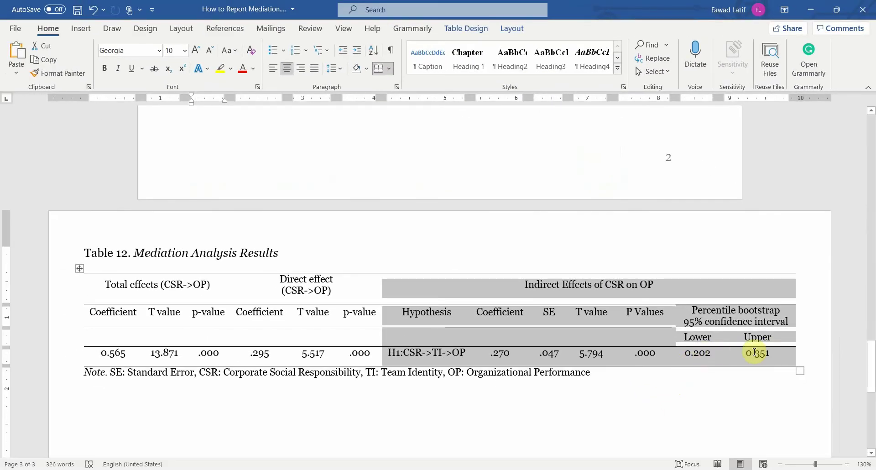
{"action": "scroll", "coordinate": [446, 337], "scroll_direction": "up", "scroll_amount": 20}
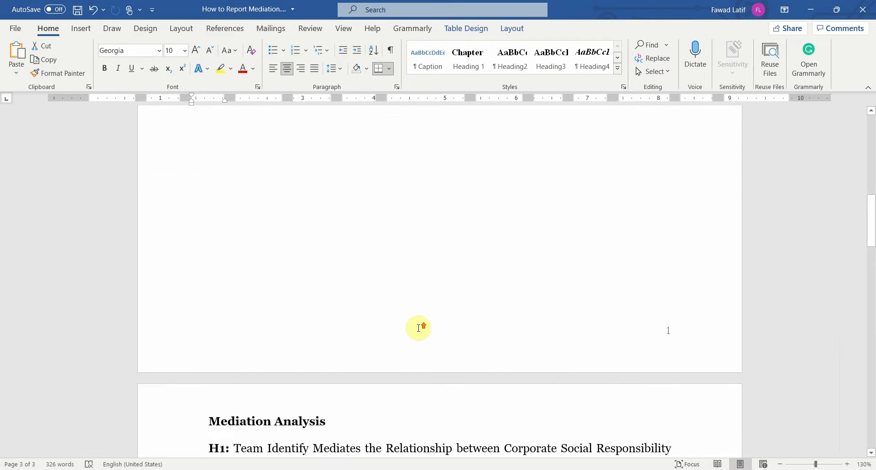
{"action": "scroll", "coordinate": [418, 328], "scroll_direction": "down", "scroll_amount": 12}
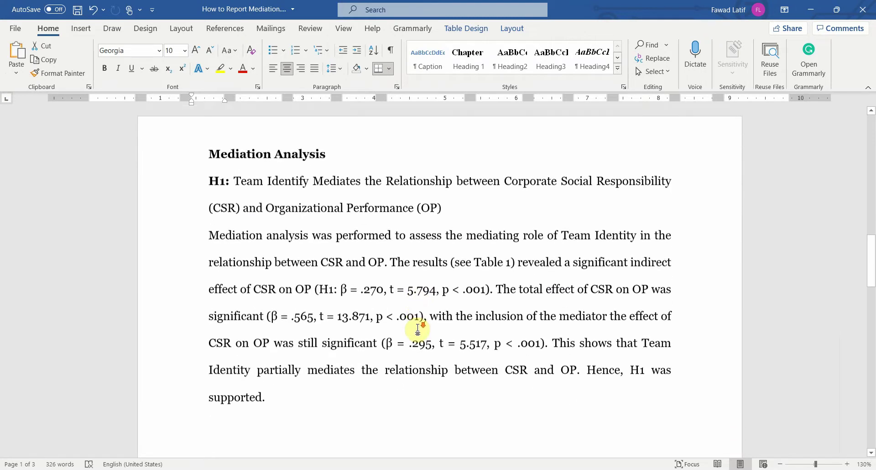
{"action": "scroll", "coordinate": [368, 293], "scroll_direction": "up", "scroll_amount": 3}
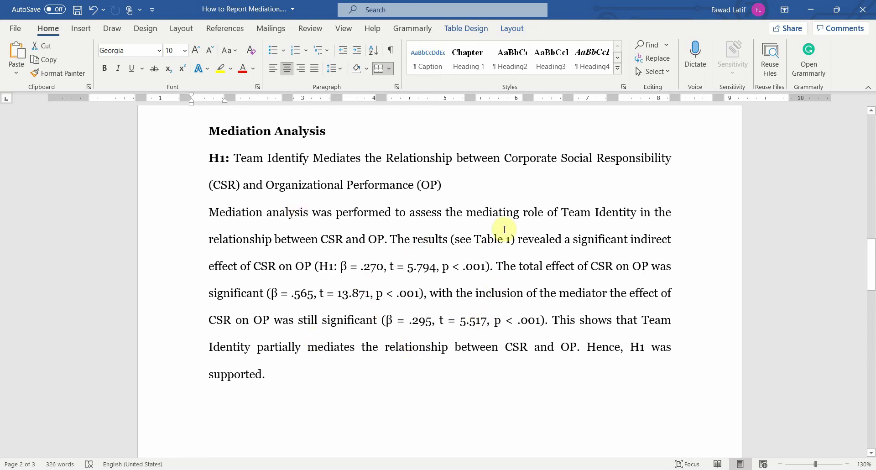
- Open the Amos output and show the Direct Effects matrix with AUL_IV's .197 effect on LS_DV
{"action": "mouse_move", "coordinate": [450, 466]}
{"action": "left_click", "coordinate": [323, 431]}
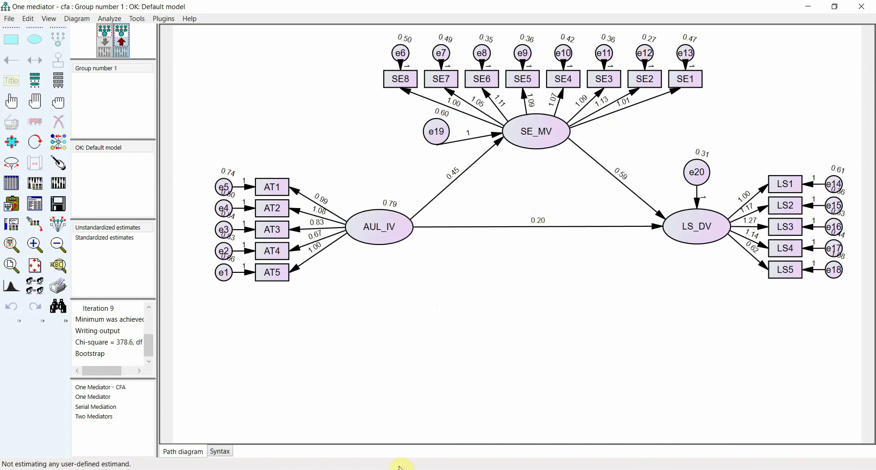
{"action": "mouse_move", "coordinate": [464, 461]}
{"action": "left_click", "coordinate": [464, 432]}
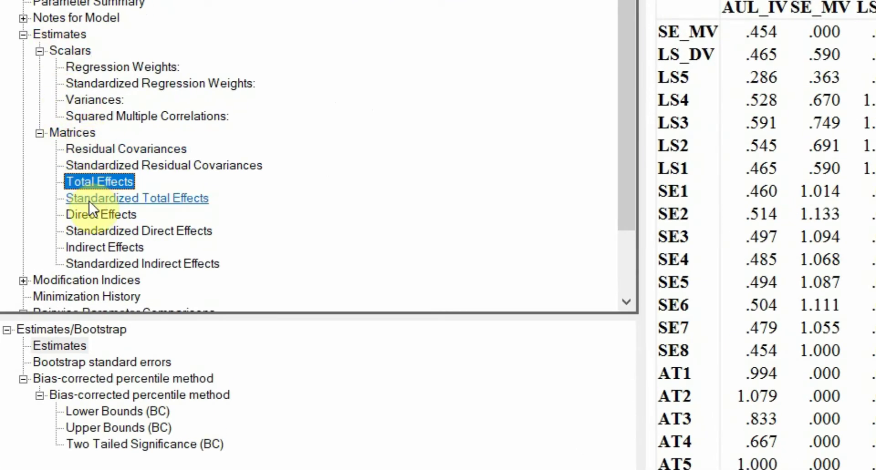
{"action": "left_click", "coordinate": [90, 212]}
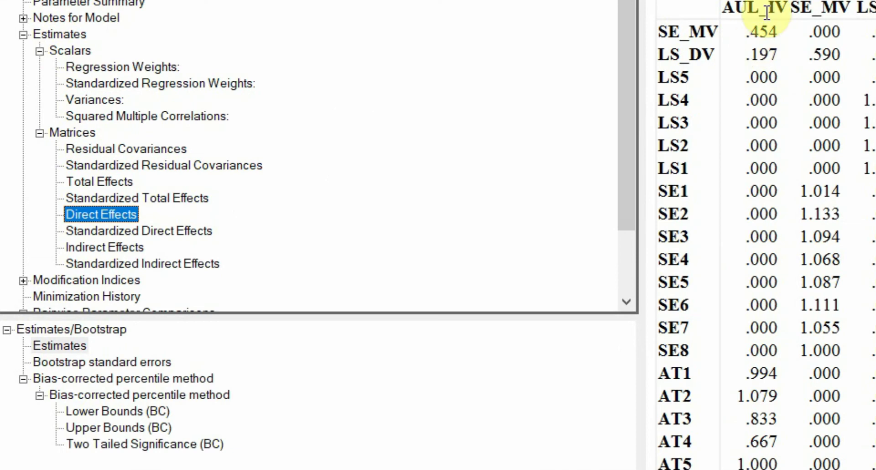
{"action": "left_click_drag", "start_coordinate": [725, 7], "coordinate": [783, 7]}
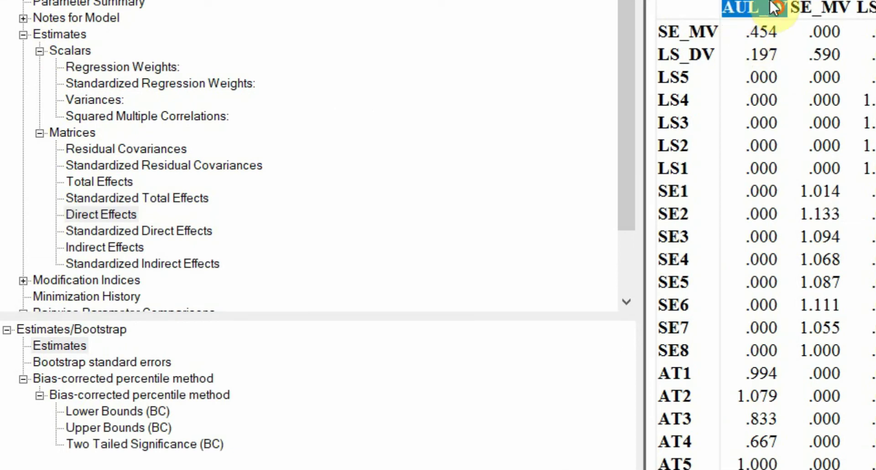
{"action": "left_click_drag", "start_coordinate": [658, 54], "coordinate": [708, 53]}
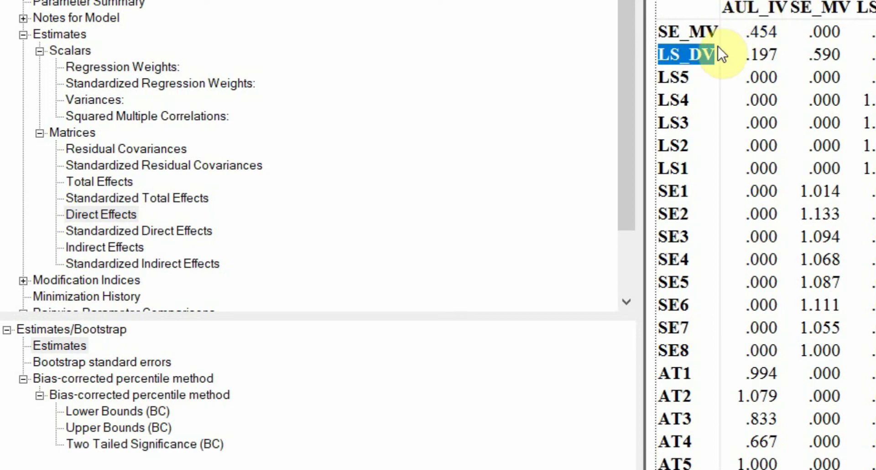
{"action": "left_click_drag", "start_coordinate": [747, 54], "coordinate": [767, 64]}
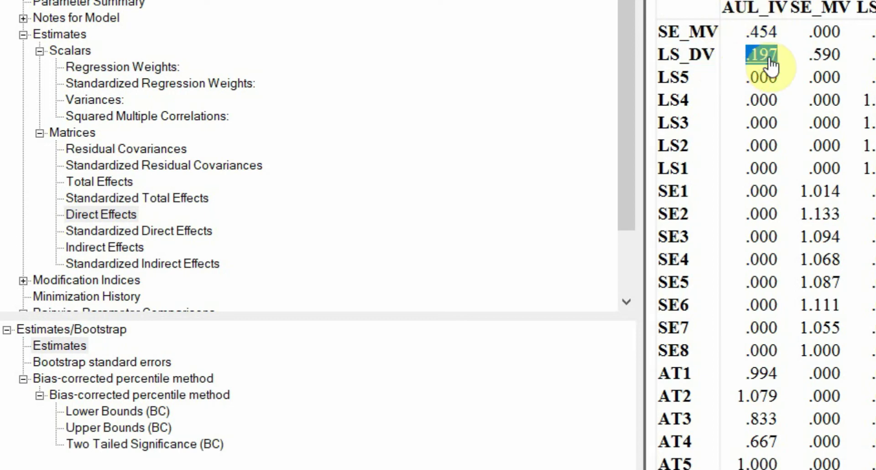
{"action": "left_click", "coordinate": [712, 24]}
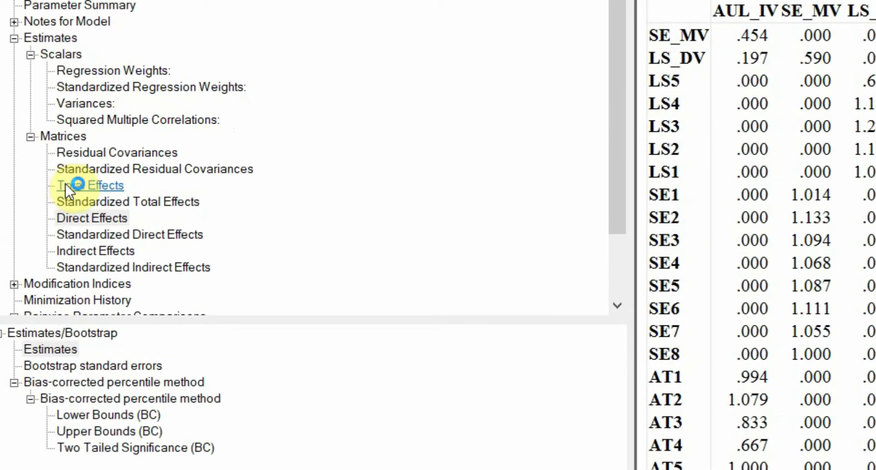
- Show the Total Effects matrix and open the explanation of AUL_IV's .465 effect on LS_DV
{"action": "left_click", "coordinate": [84, 347]}
{"action": "left_click", "coordinate": [752, 56]}
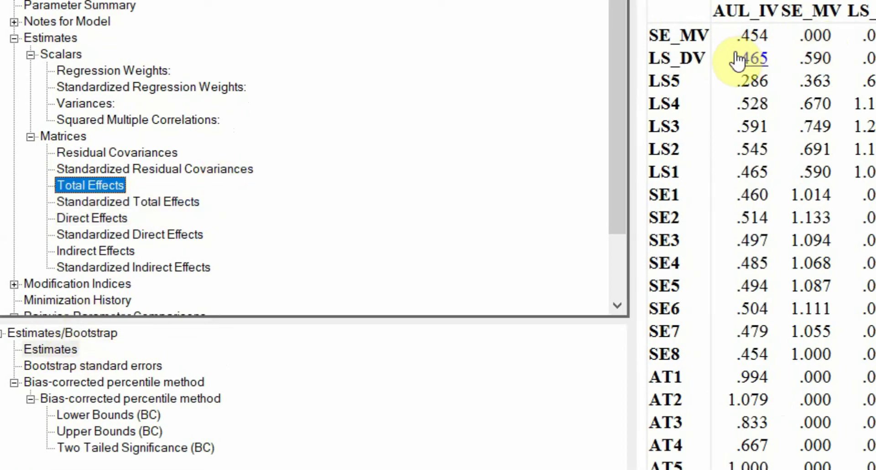
{"action": "left_click_drag", "start_coordinate": [711, 10], "coordinate": [802, 11]}
{"action": "left_click_drag", "start_coordinate": [652, 66], "coordinate": [714, 64]}
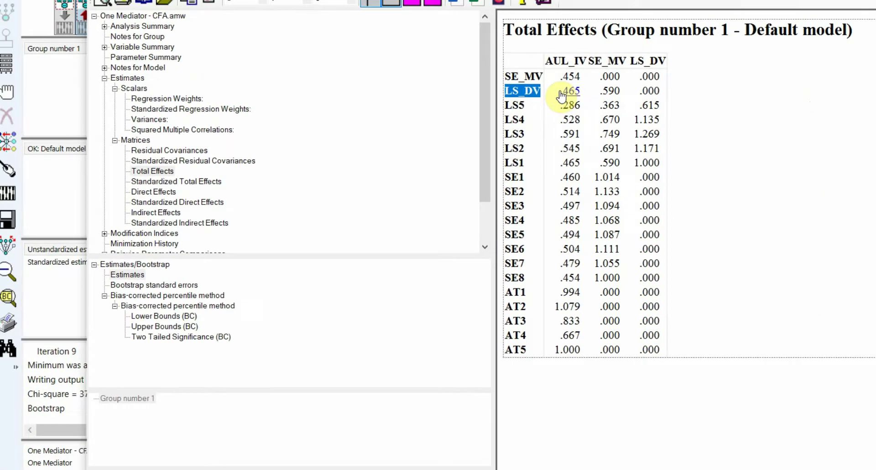
{"action": "left_click", "coordinate": [569, 91]}
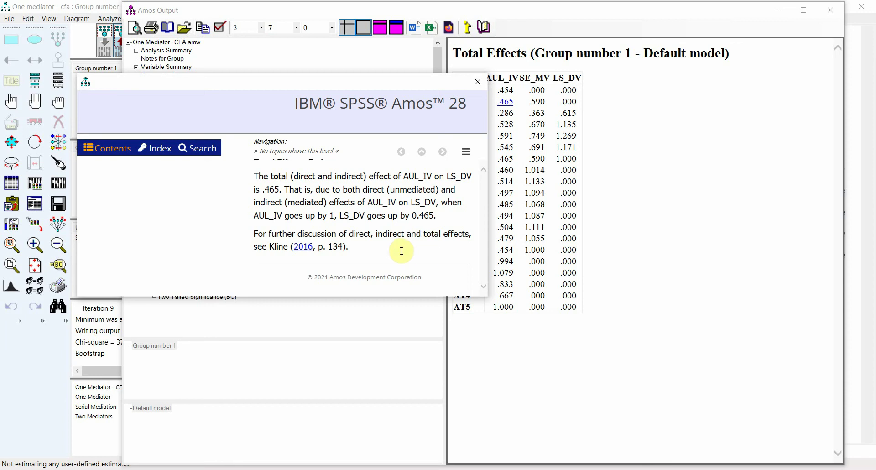
- Dismiss the .465 total effect explanation and display the Indirect Effects matrix, showing AUL_IV→LS_DV at .268
{"action": "left_click", "coordinate": [477, 85]}
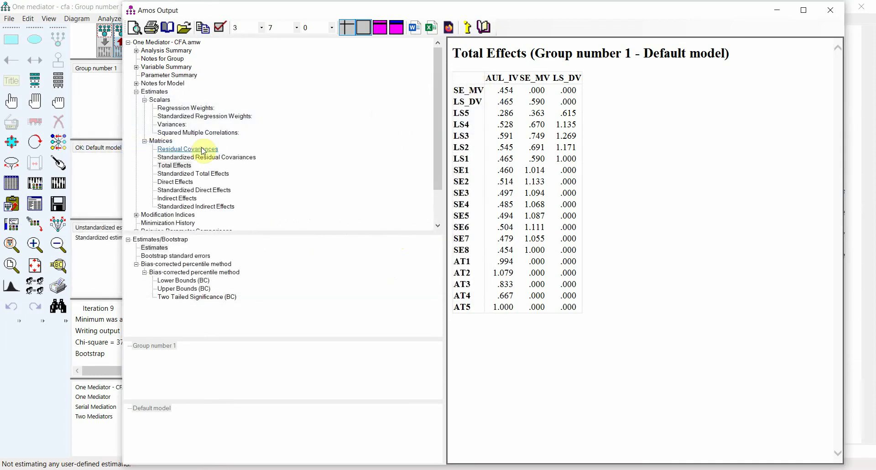
{"action": "left_click", "coordinate": [176, 198]}
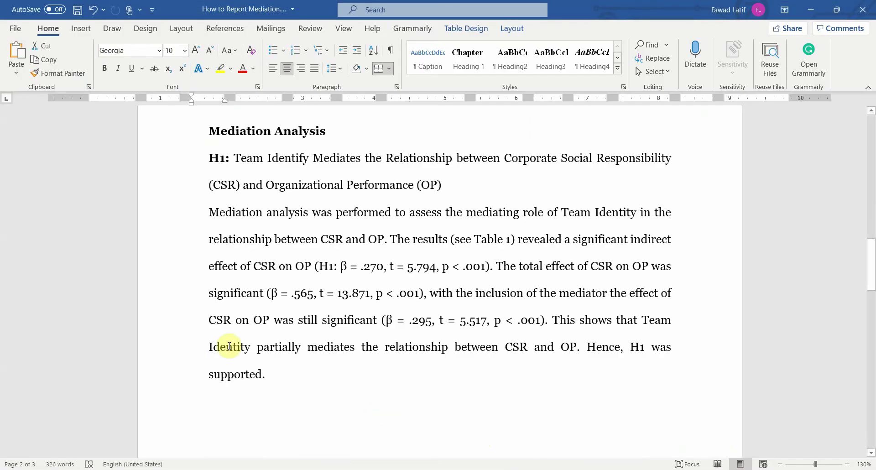
{"action": "scroll", "coordinate": [365, 276], "scroll_direction": "down", "scroll_amount": 5}
{"action": "scroll", "coordinate": [365, 277], "scroll_direction": "up", "scroll_amount": 3}
- Highlight the reported indirect effect β = .270 in Word, then bring the Amos output window forward
{"action": "left_click_drag", "start_coordinate": [291, 222], "coordinate": [314, 223]}
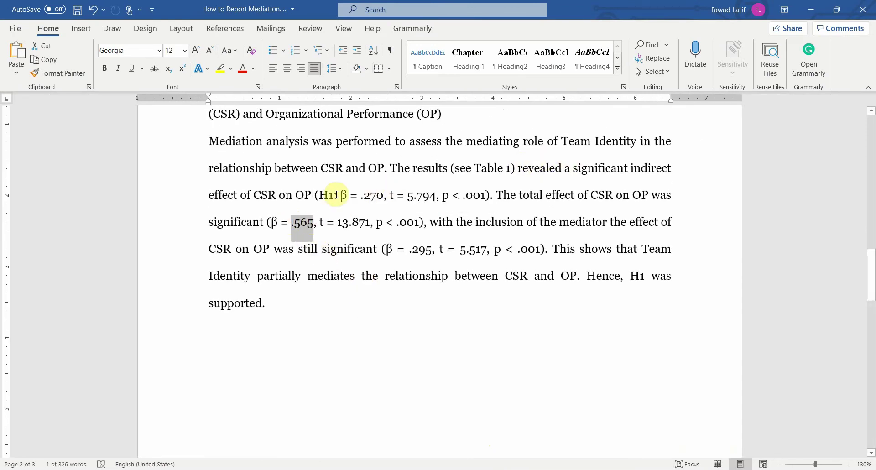
{"action": "left_click_drag", "start_coordinate": [334, 195], "coordinate": [384, 196]}
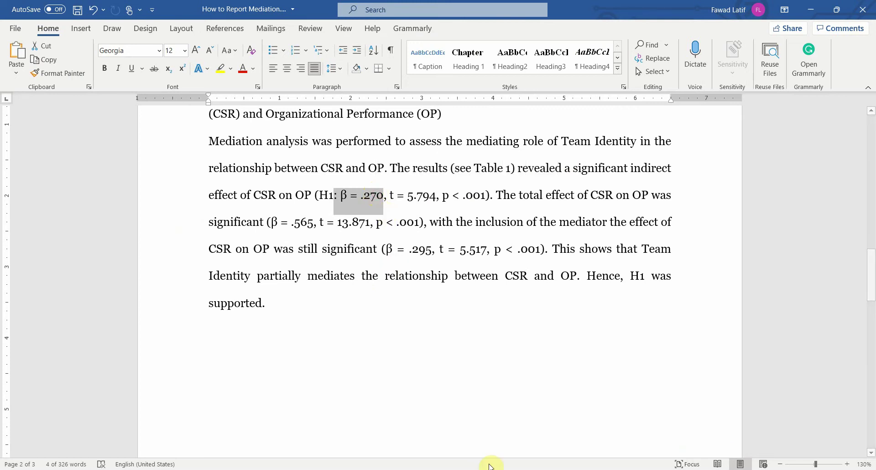
{"action": "left_click", "coordinate": [436, 469]}
{"action": "left_click", "coordinate": [437, 434]}
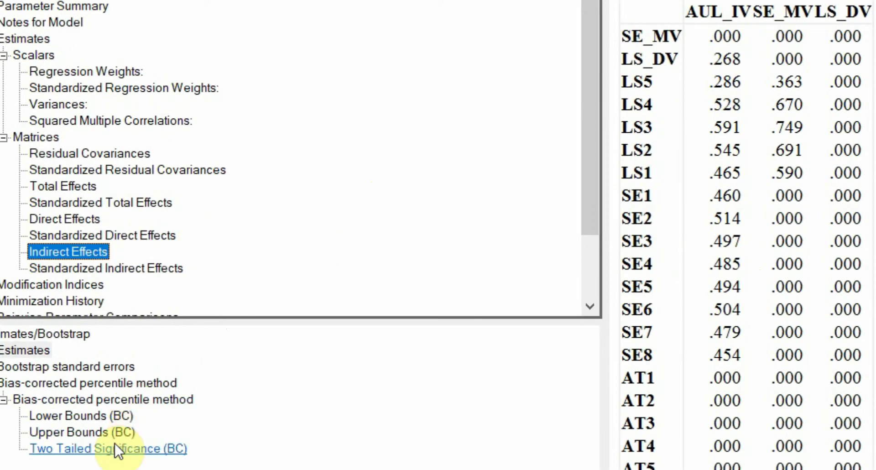
- Review the bootstrap two-tailed significance (BC), standard errors (.041) and estimates for the indirect effect
{"action": "left_click", "coordinate": [109, 450]}
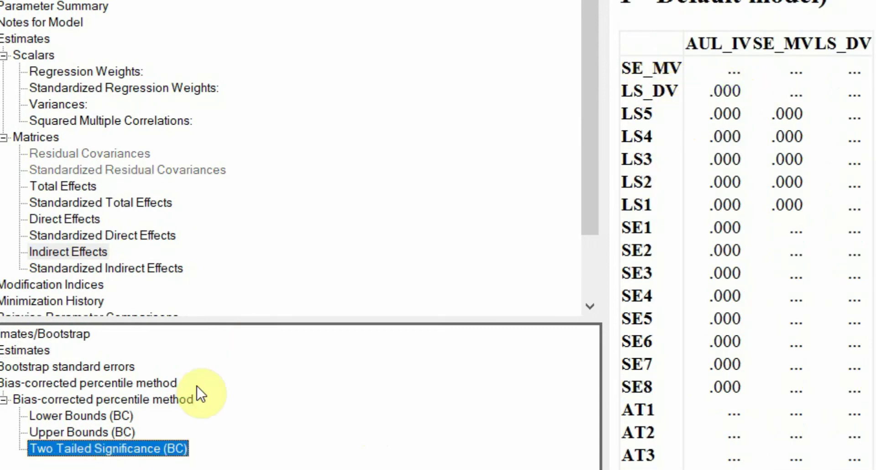
{"action": "left_click", "coordinate": [57, 369]}
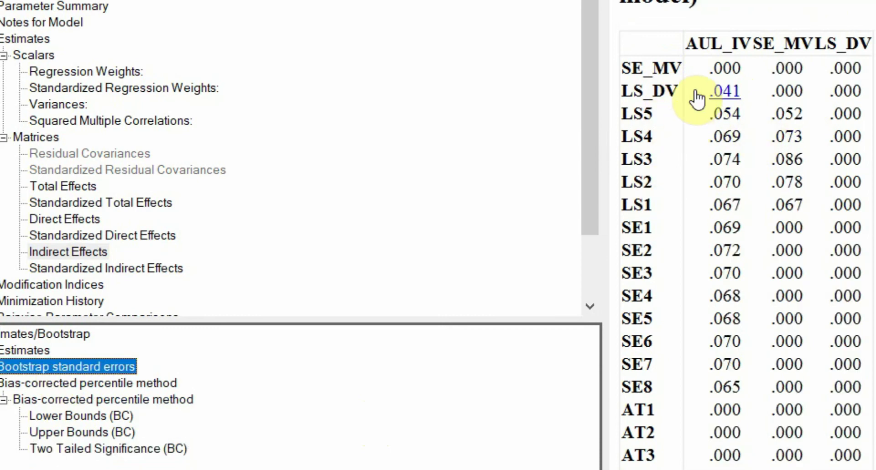
{"action": "left_click", "coordinate": [25, 350]}
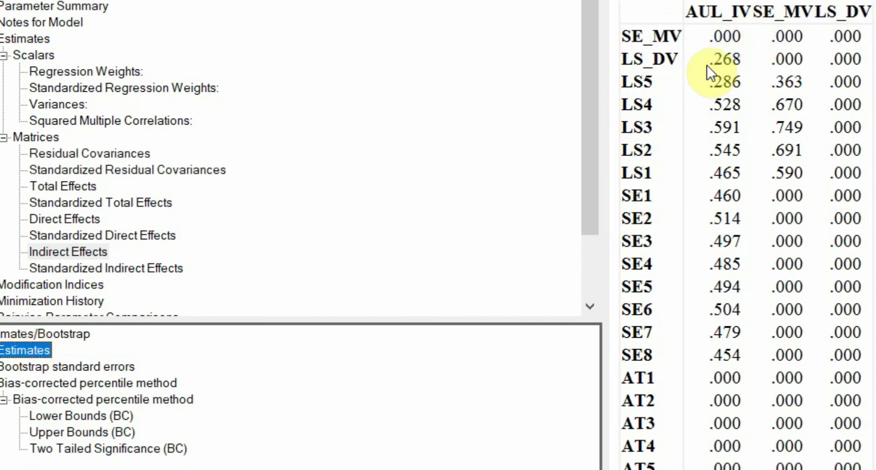
{"action": "left_click", "coordinate": [78, 369]}
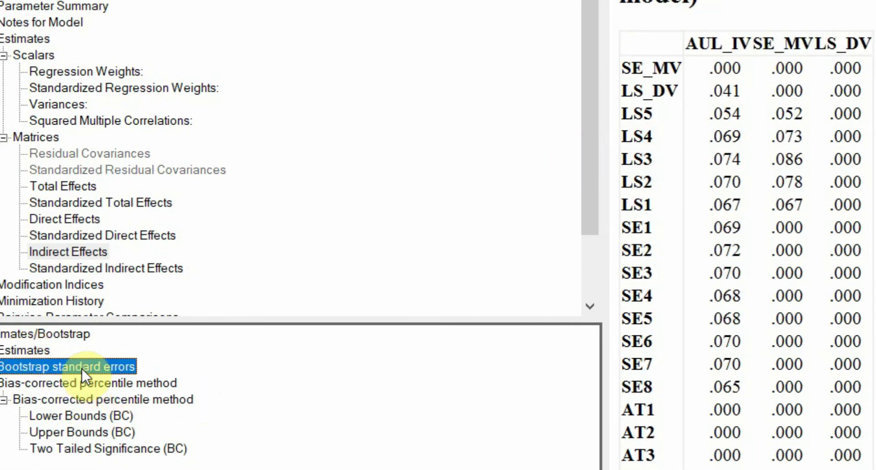
- Return from Word to Amos and show the bootstrap estimates of the Indirect Effects matrix
{"action": "key", "text": "alt+Tab"}
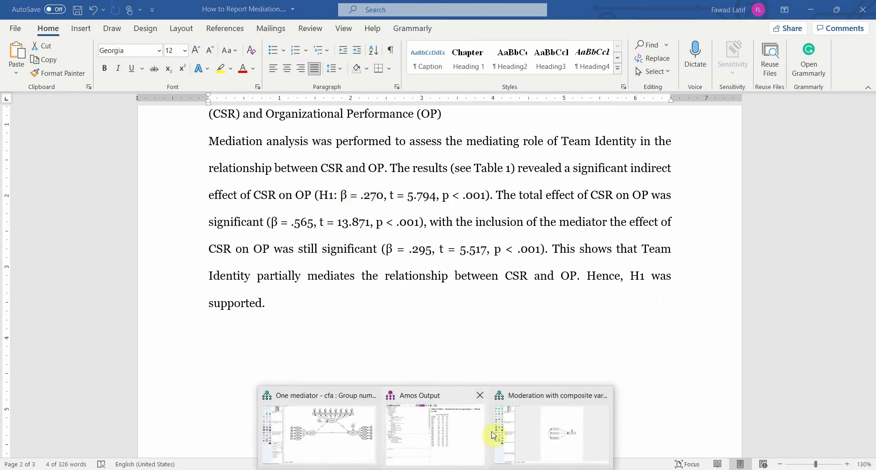
{"action": "left_click", "coordinate": [466, 443]}
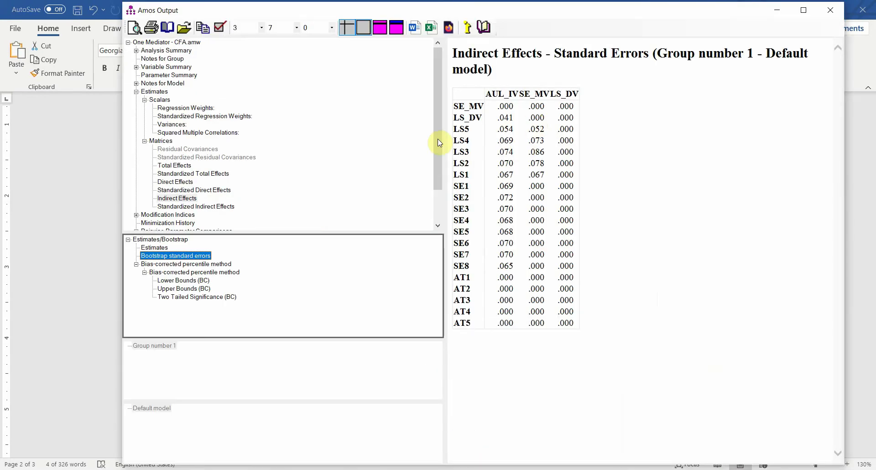
{"action": "left_click", "coordinate": [192, 199]}
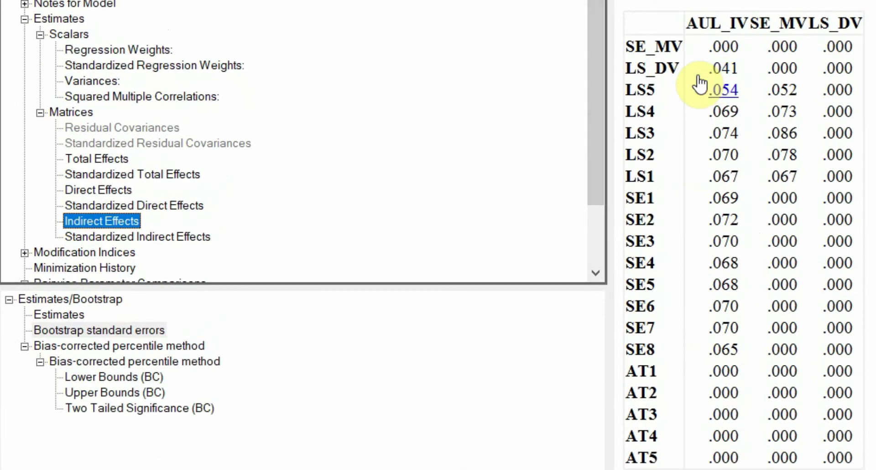
{"action": "left_click", "coordinate": [57, 314]}
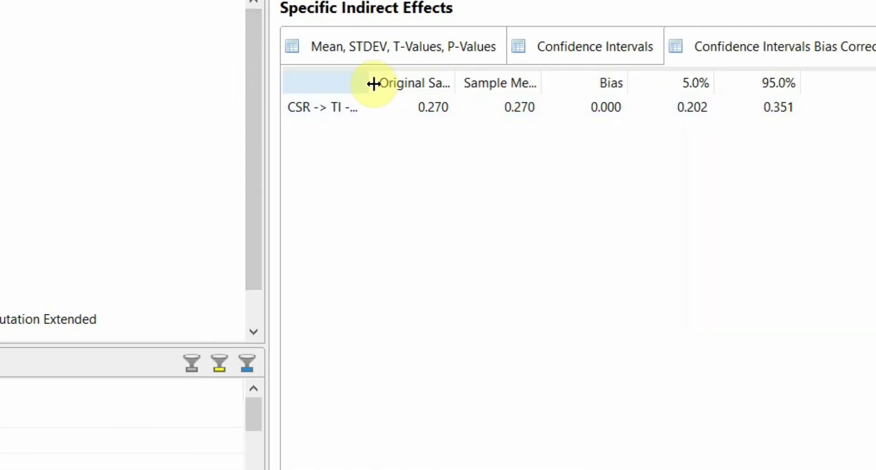
- Show the CSR -> TI -> OP indirect effect's t statistic 5.794 and p value, then return to Amos
{"action": "left_click_drag", "start_coordinate": [370, 82], "coordinate": [418, 77]}
{"action": "left_click", "coordinate": [357, 115]}
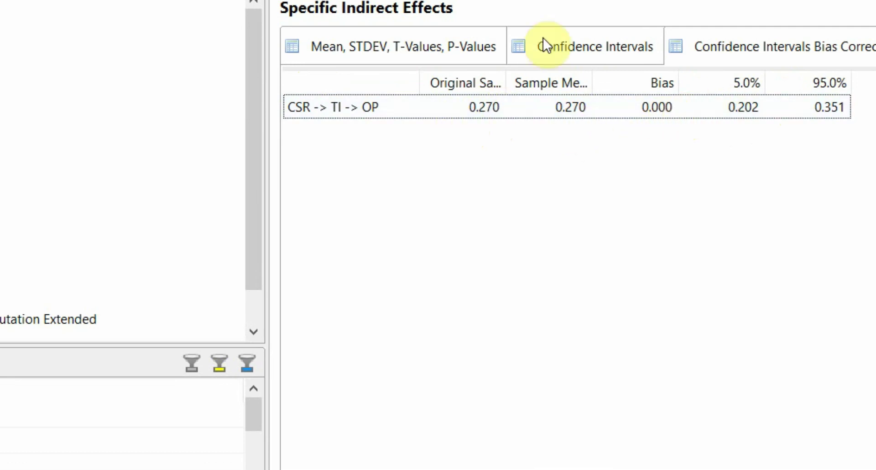
{"action": "left_click", "coordinate": [394, 48]}
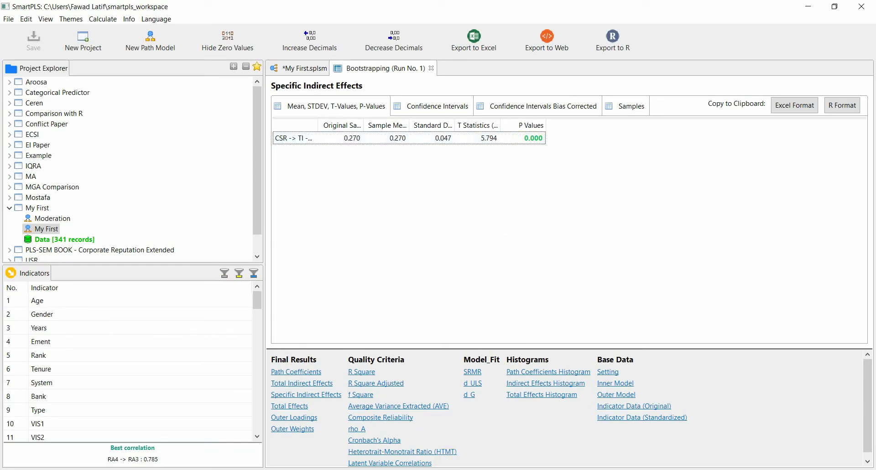
{"action": "left_click", "coordinate": [470, 422]}
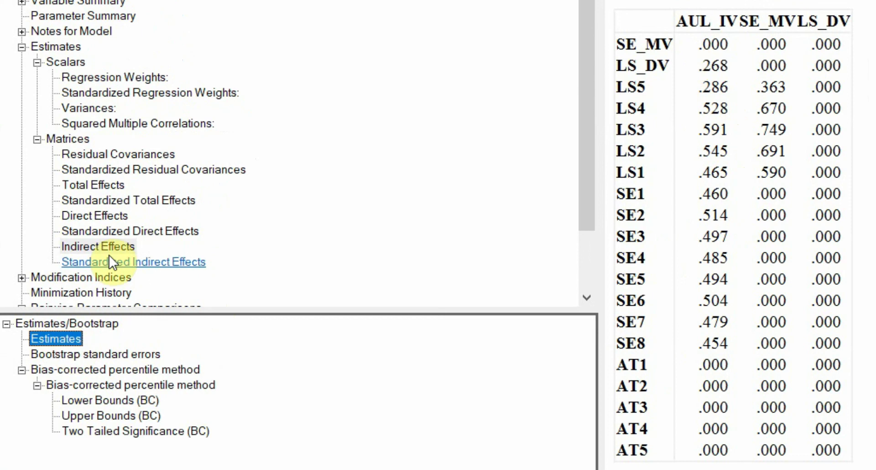
- Compare the indirect effect's estimate, bootstrap standard error and BC two-tailed significance, then return to Word's Ingredients section
{"action": "left_click", "coordinate": [107, 248]}
{"action": "left_click", "coordinate": [59, 333]}
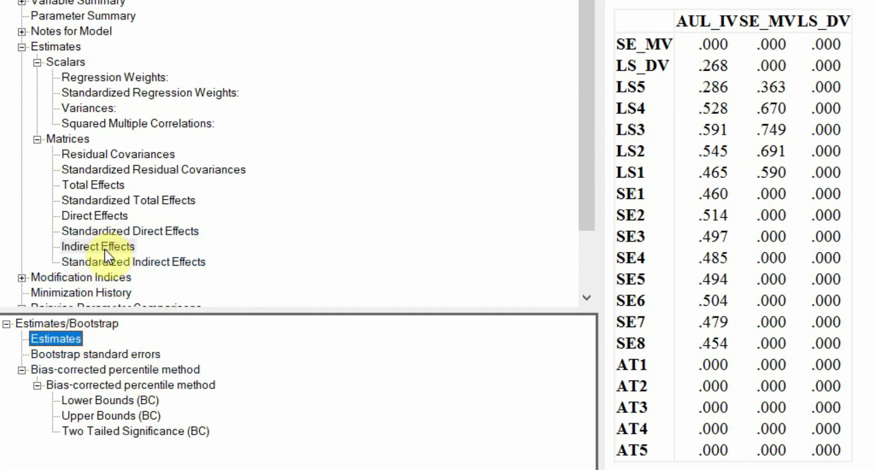
{"action": "left_click", "coordinate": [96, 355]}
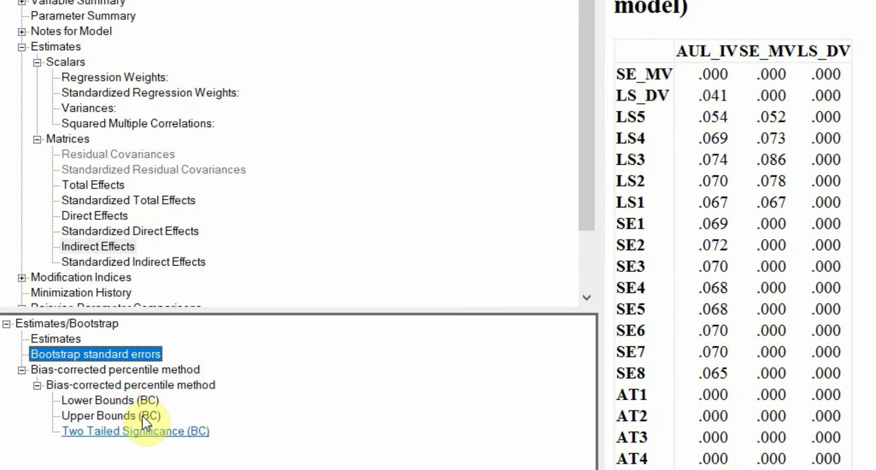
{"action": "left_click", "coordinate": [136, 433]}
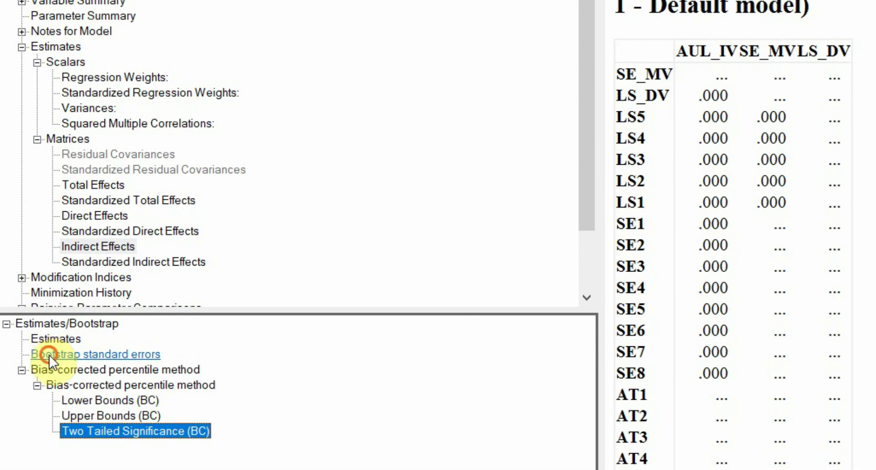
{"action": "left_click", "coordinate": [49, 354]}
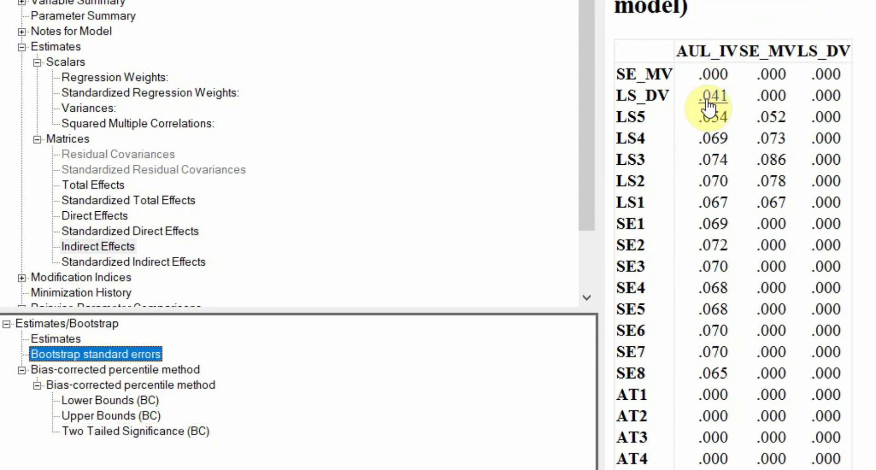
{"action": "left_click", "coordinate": [49, 337]}
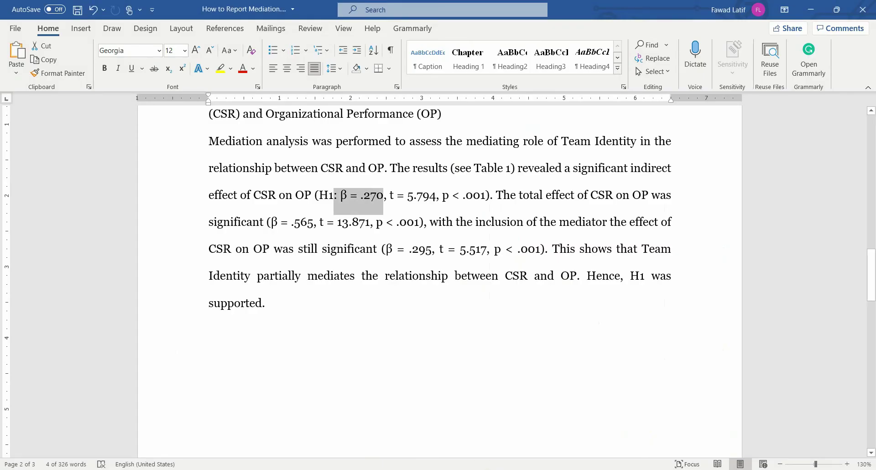
{"action": "scroll", "coordinate": [375, 217], "scroll_direction": "up", "scroll_amount": 20}
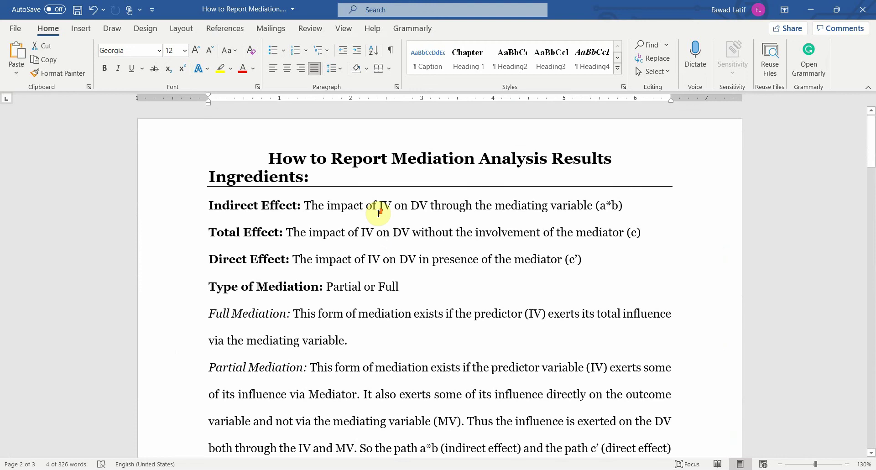